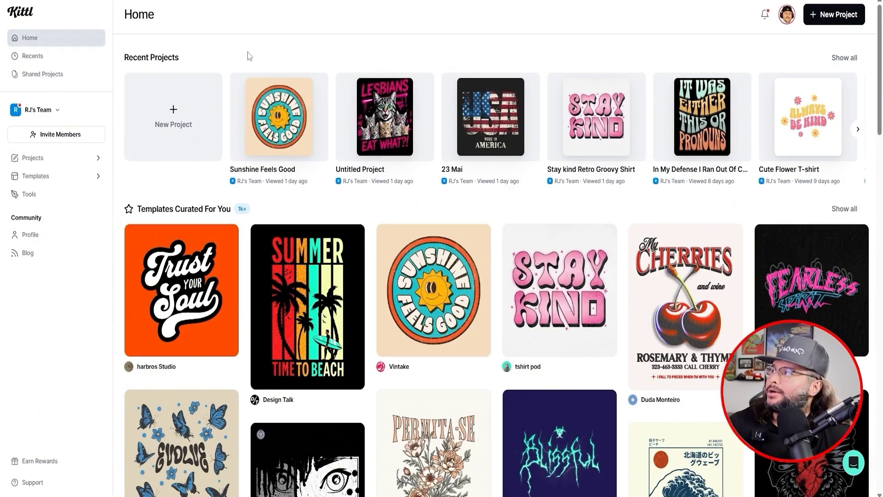
Open the template library and search it for "cherry"
left_click(81, 182)
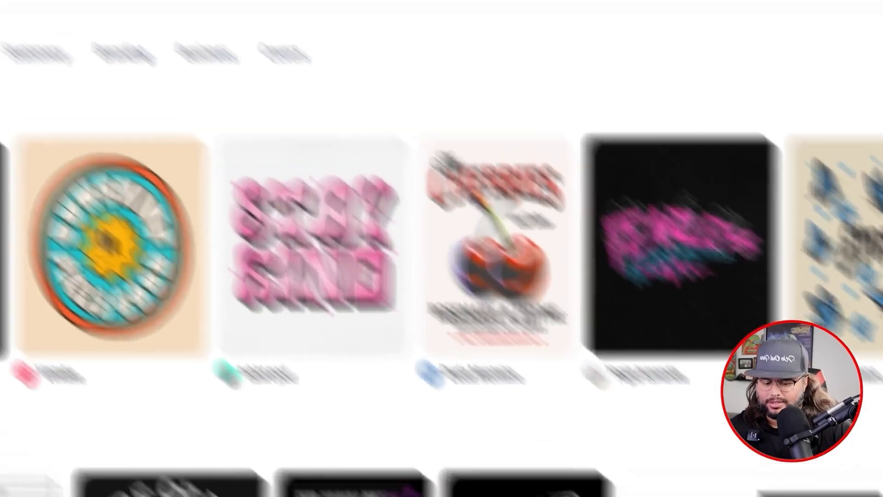
type("cherry")
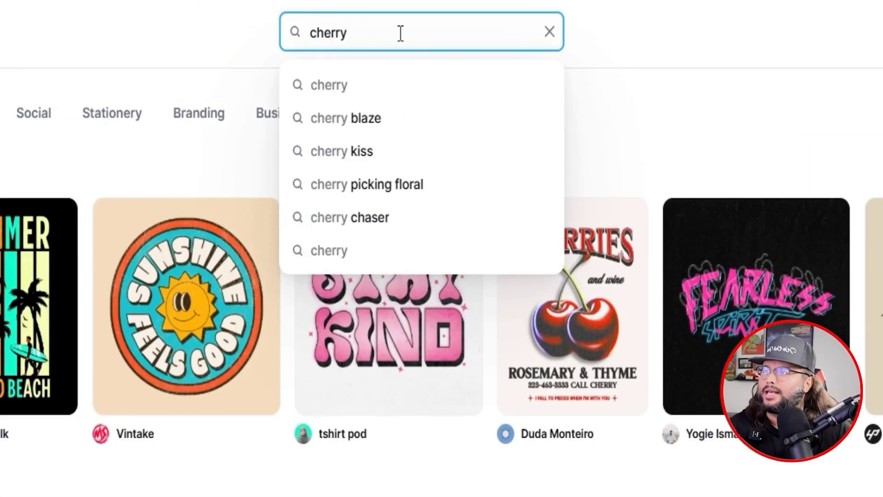
key("Return")
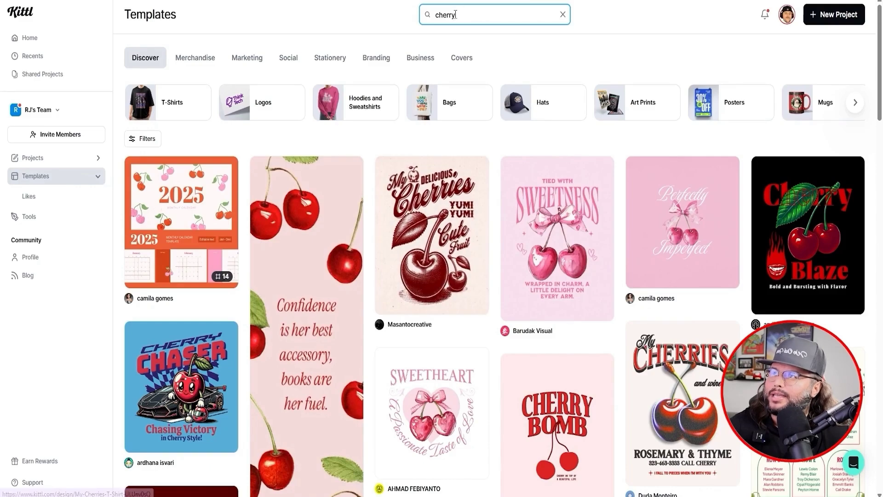
Search the templates for "floral" and browse through the resulting designs
type("floral")
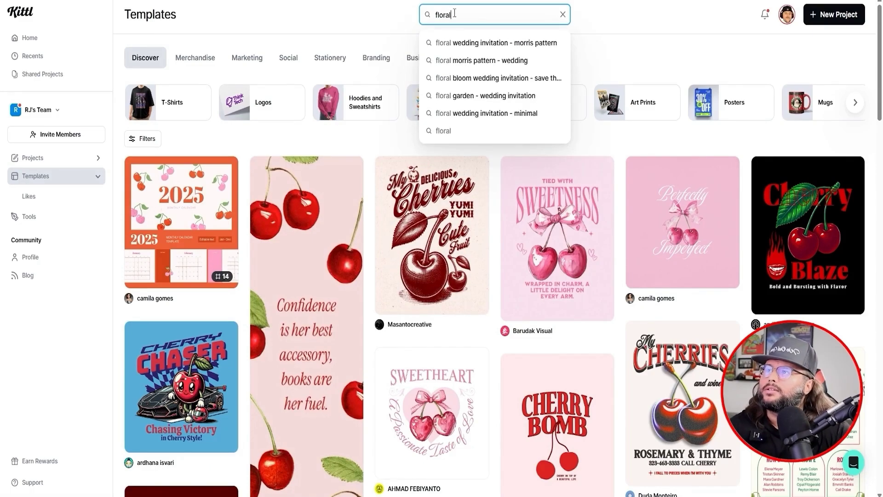
key("Return")
scroll(488, 335, "down", 3)
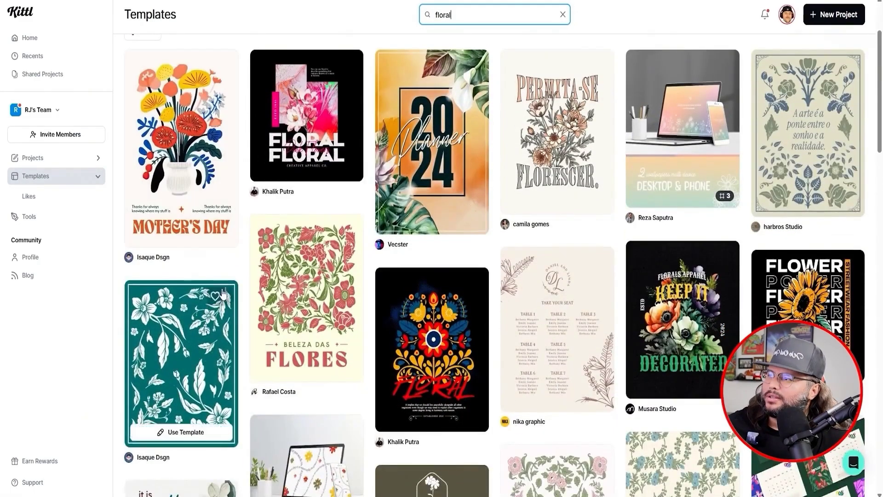
scroll(394, 335, "down", 5)
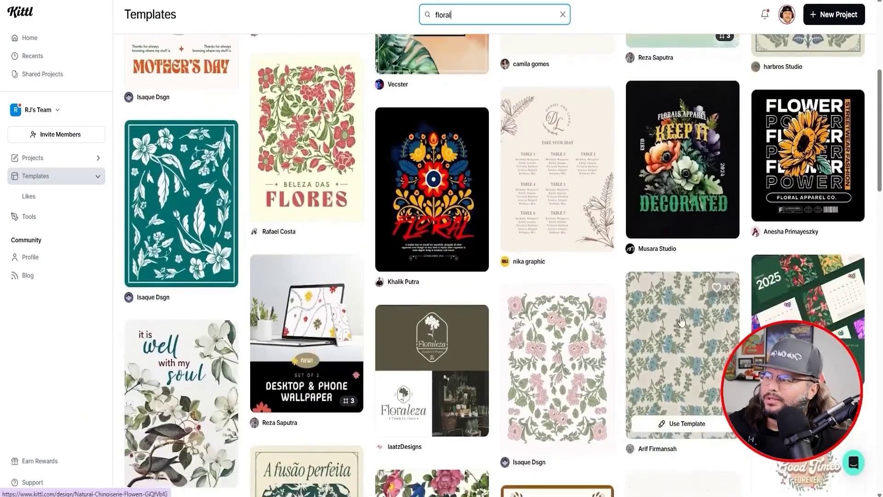
scroll(393, 335, "down", 4)
scroll(398, 340, "down", 5)
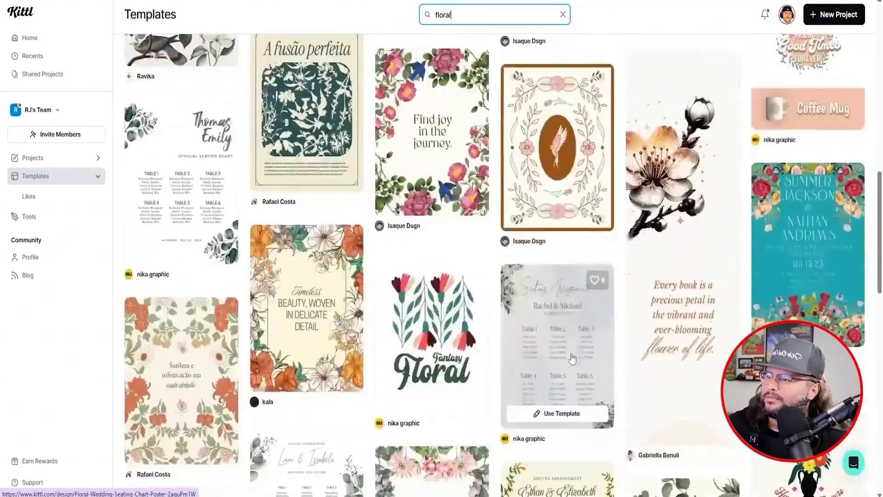
scroll(598, 361, "down", 3)
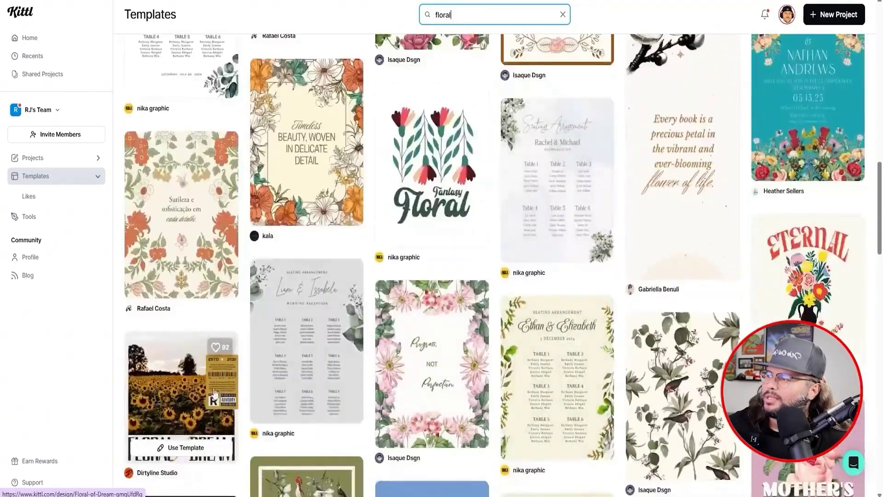
scroll(604, 363, "down", 3)
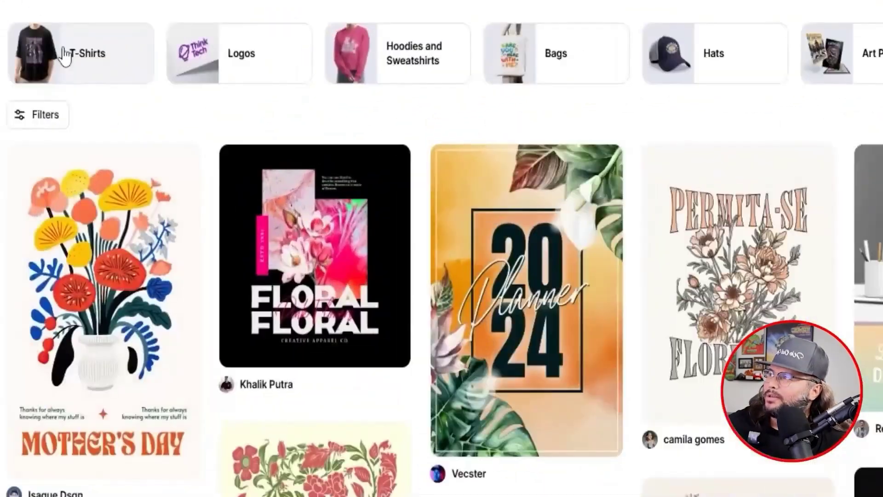
Narrow the floral templates to T-shirts and open the Pink Flower template for editing
left_click(65, 53)
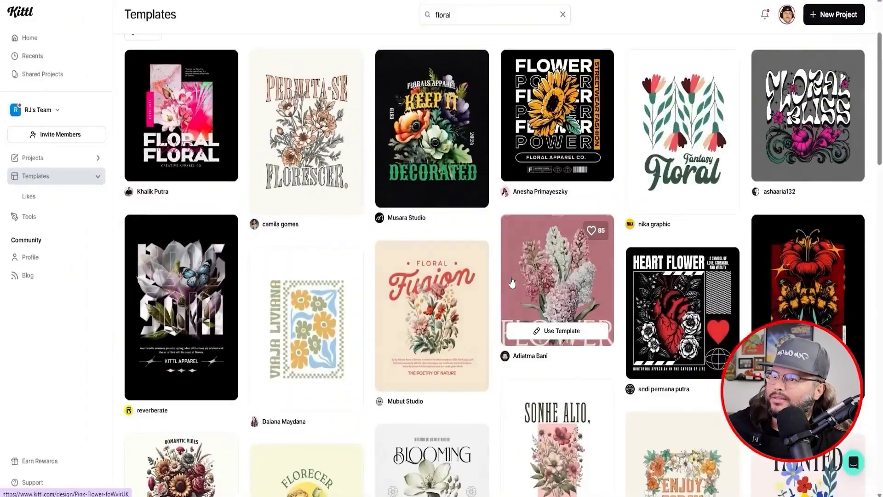
left_click(667, 483)
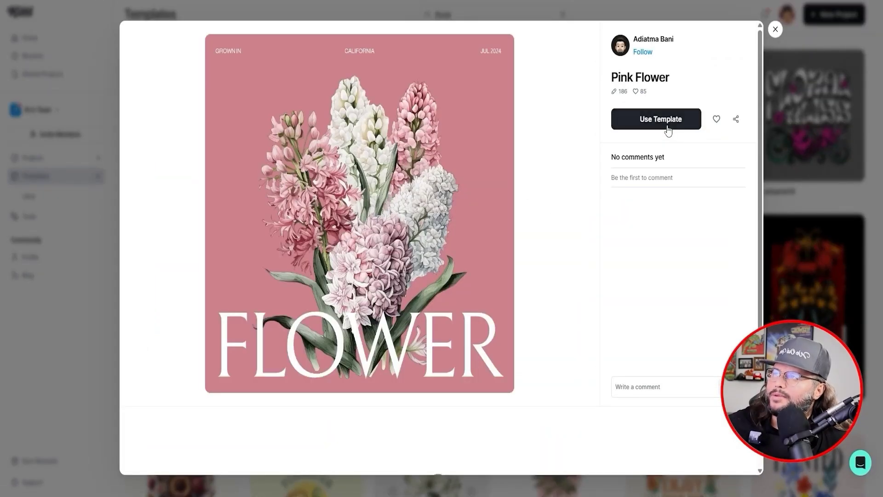
left_click(668, 126)
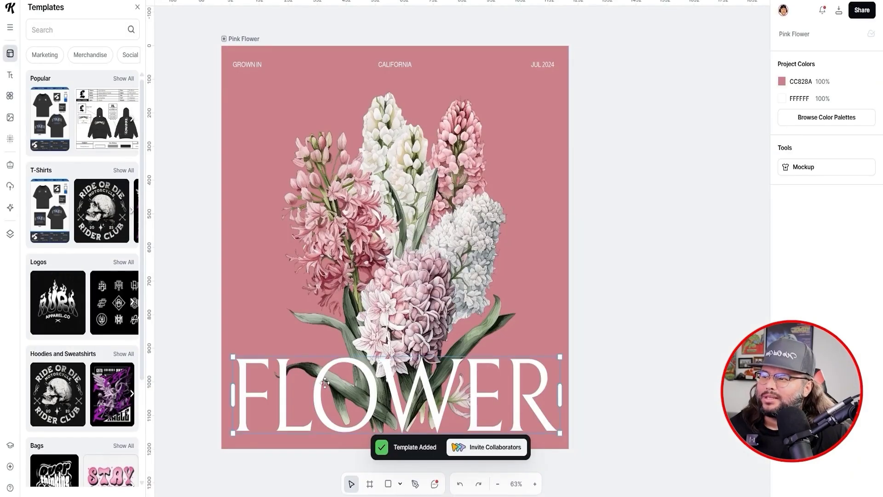
Inspect the template's FLOWER text and flower illustration to see which elements can be edited
left_click(325, 383)
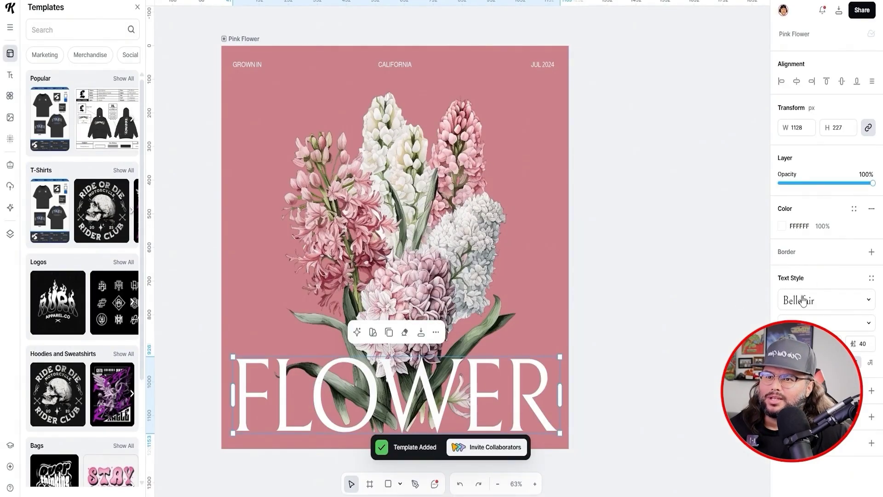
left_click(428, 224)
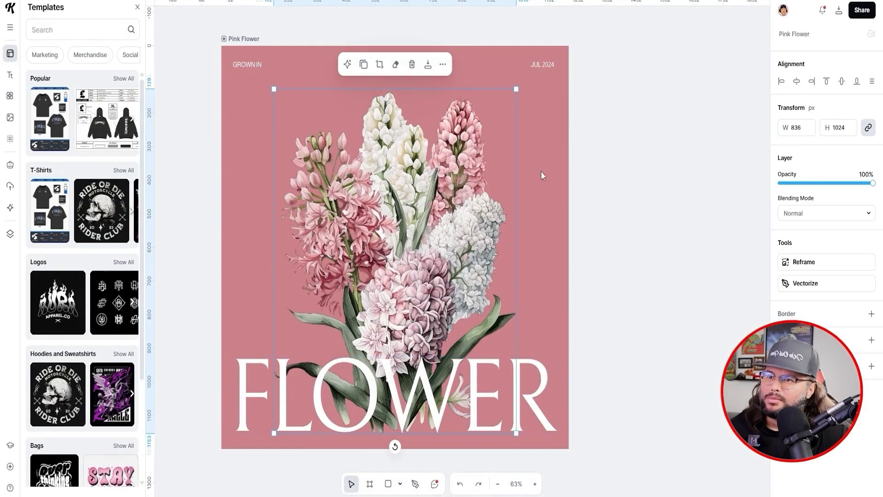
left_click(496, 380)
key("Escape")
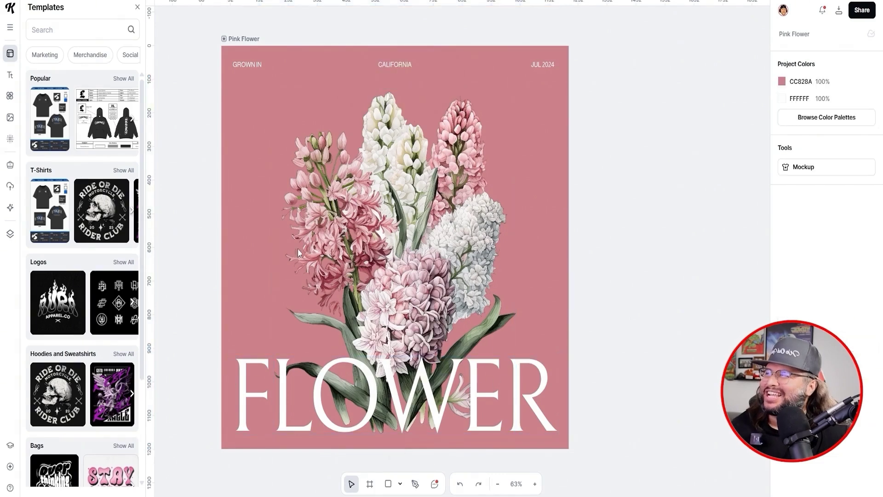
left_click(407, 196)
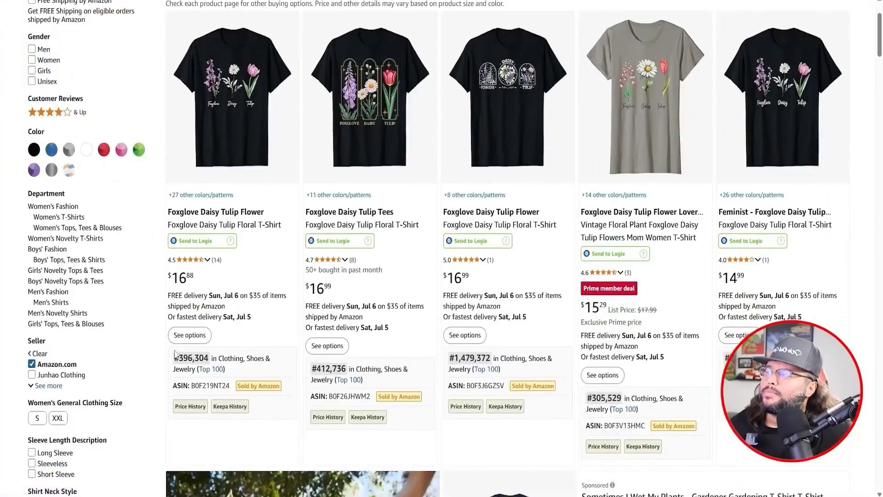
Compare best-seller ranks and designs among the Foxglove Daisy Tulip T-shirt listings on Amazon
double_click(193, 358)
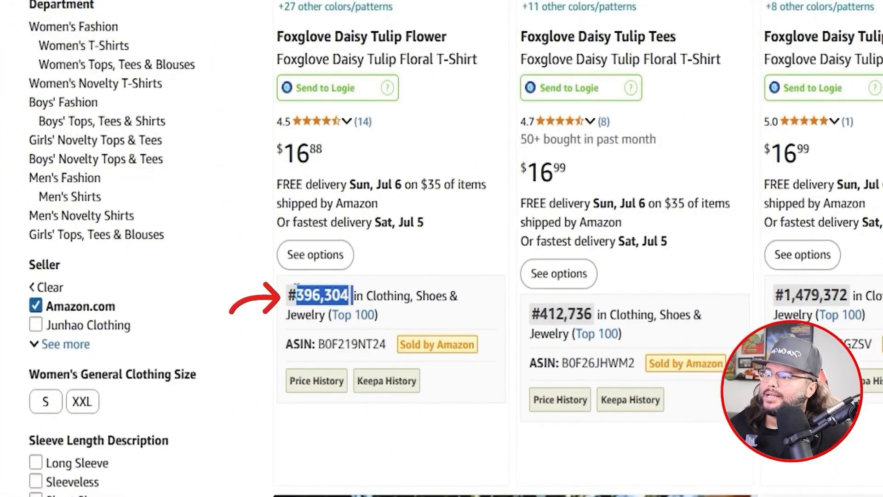
double_click(549, 315)
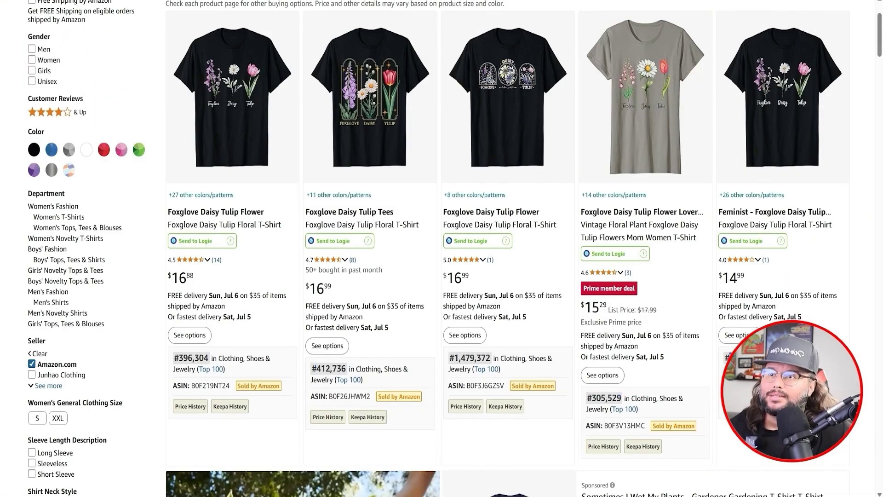
scroll(203, 314, "down", 15)
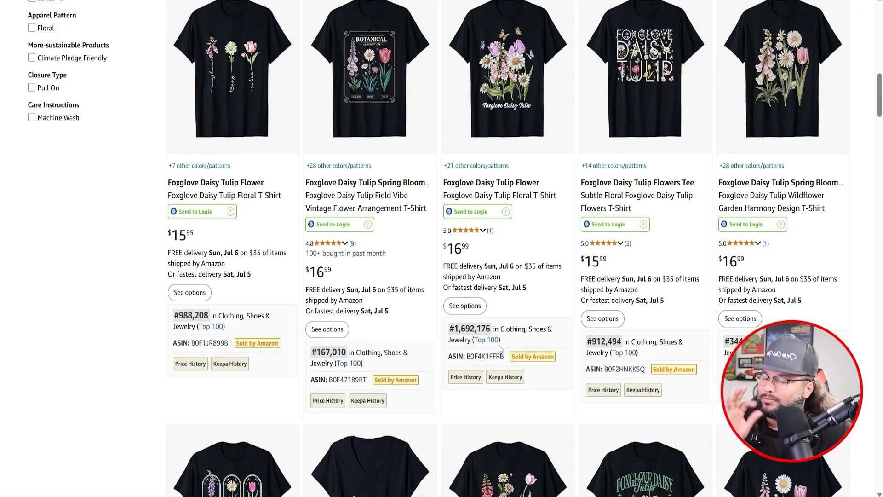
scroll(478, 346, "down", 8)
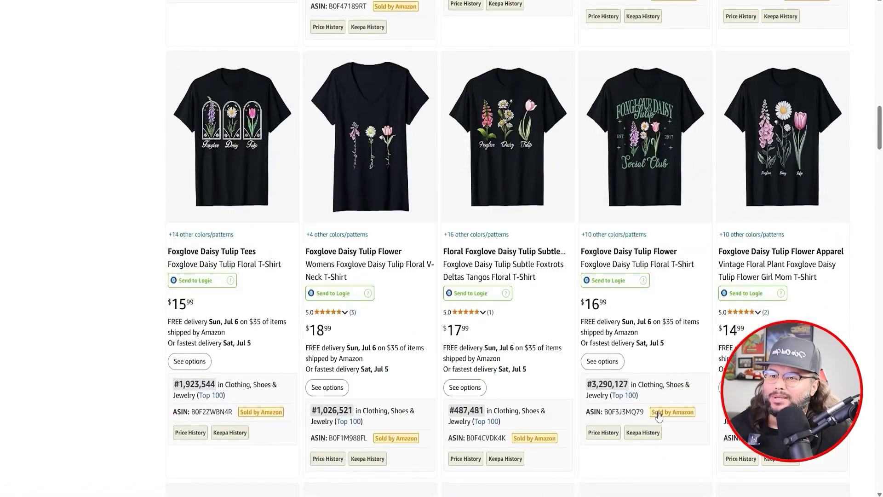
scroll(670, 414, "up", 7)
scroll(640, 433, "up", 2)
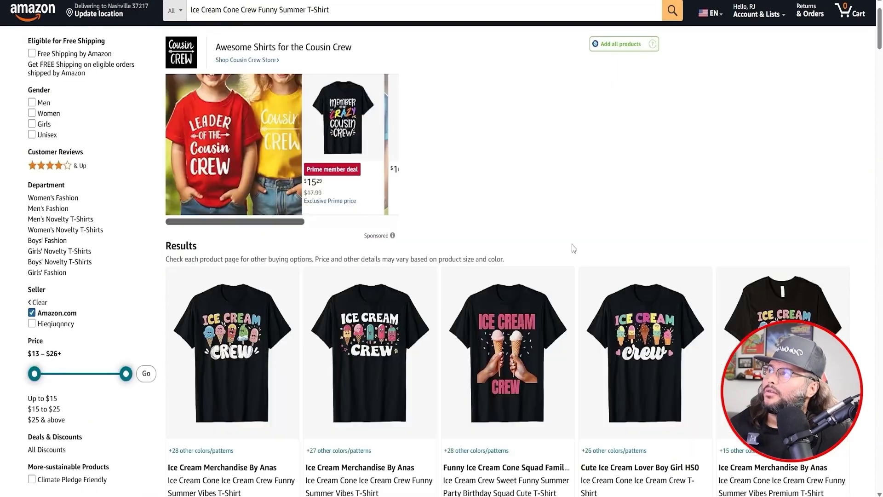
Examine the designs and best-seller ranks of the Ice Cream Cone Crew Funny Summer T-shirt listings
scroll(169, 146, "down", 3)
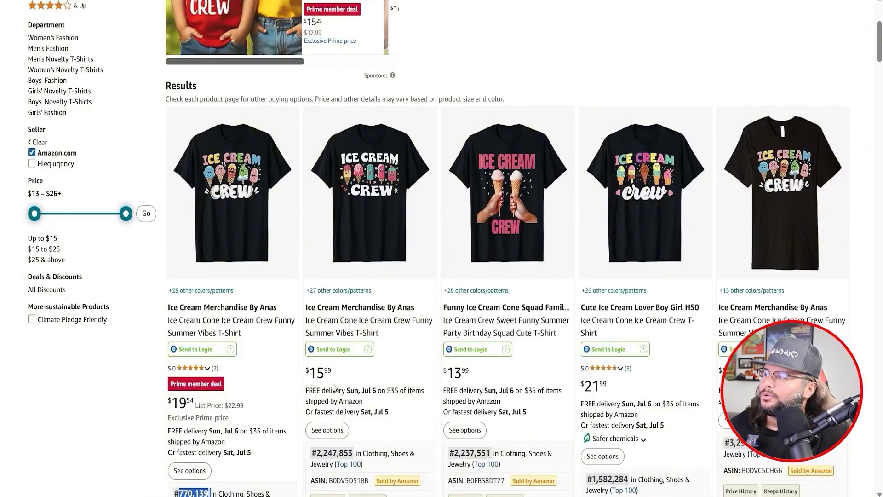
scroll(186, 353, "down", 3)
double_click(194, 333)
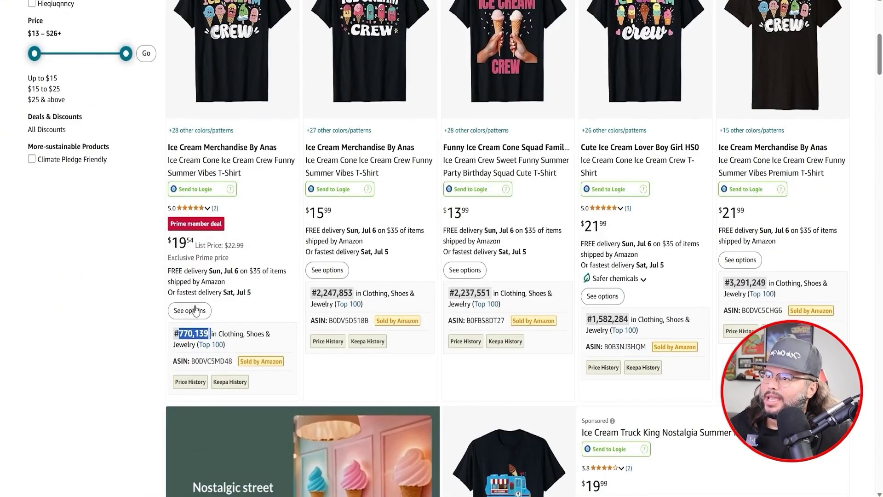
scroll(346, 293, "down", 10)
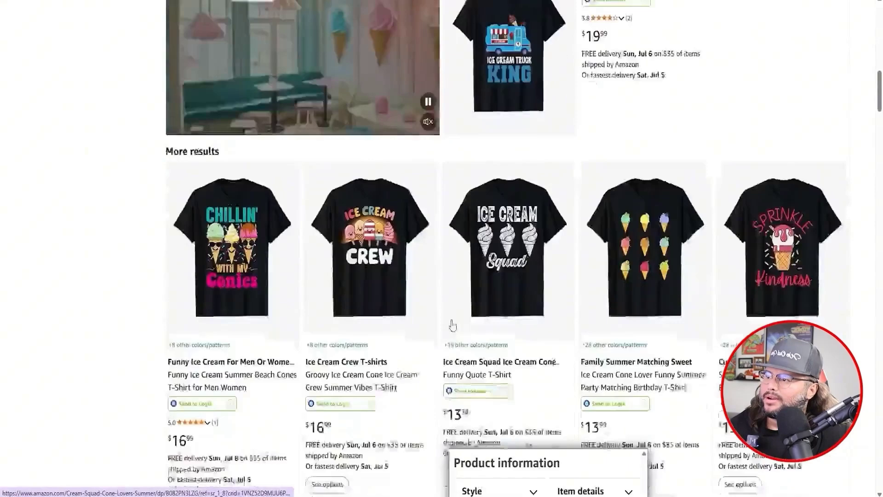
scroll(260, 317, "down", 1)
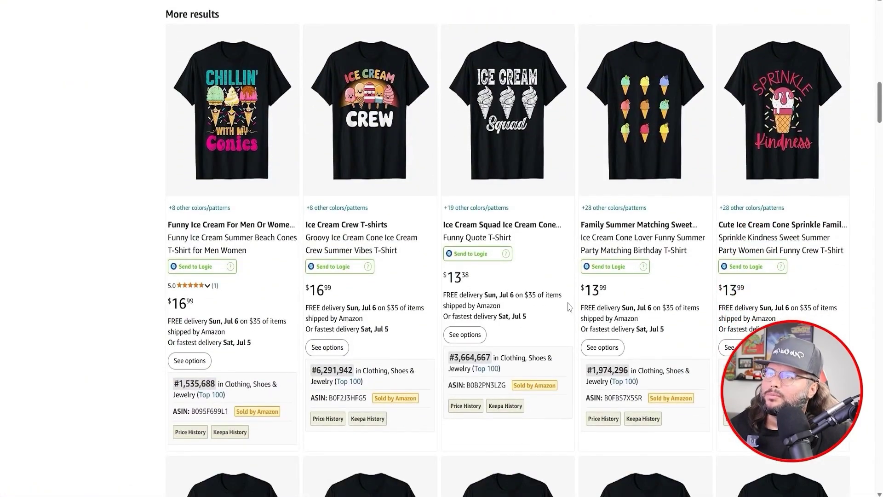
scroll(599, 306, "down", 8)
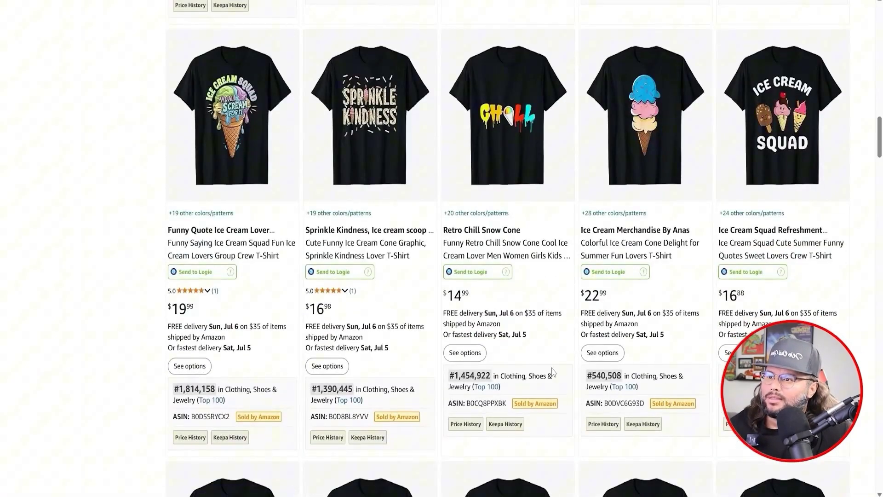
mouse_move(687, 150)
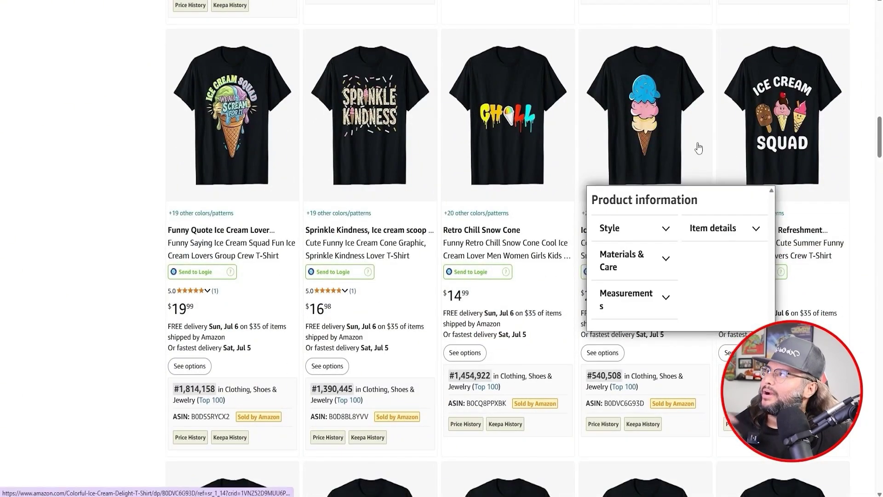
scroll(678, 150, "up", 5)
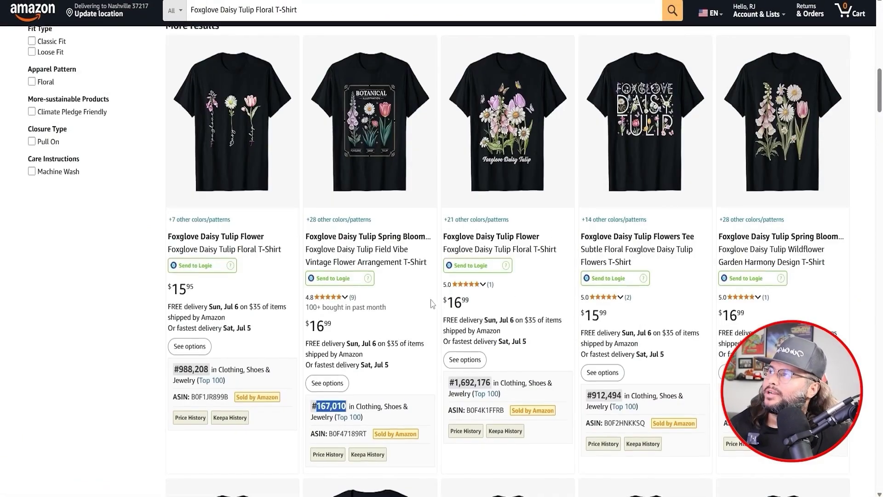
Revisit the Foxglove Daisy Tulip Floral T-shirt results and look closer at the botanical shirt designs
scroll(405, 204, "up", 2)
mouse_move(404, 204)
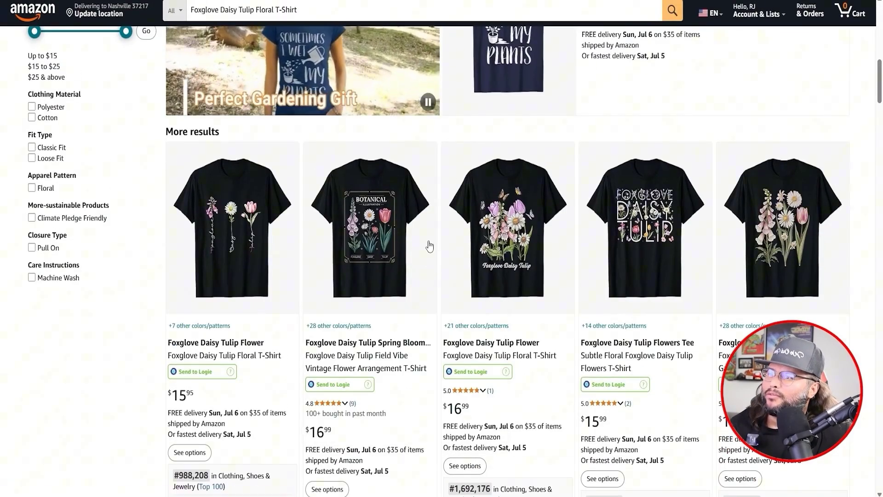
scroll(441, 137, "down", 2)
mouse_move(441, 137)
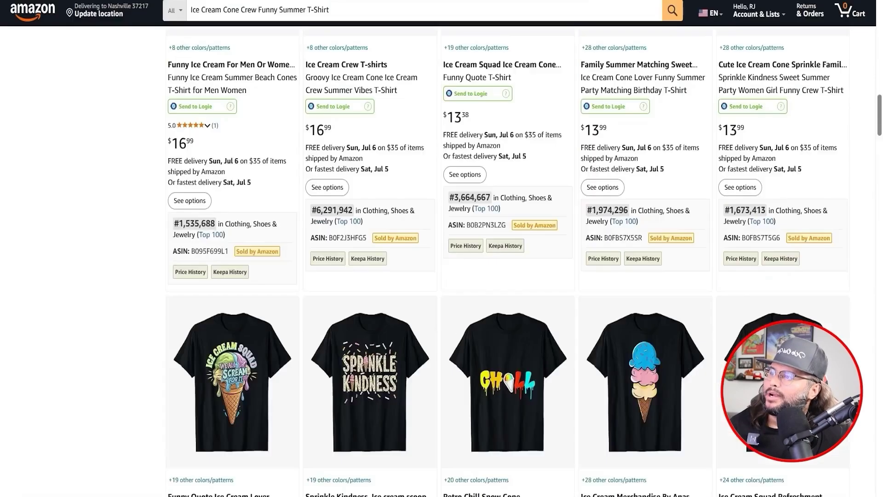
Browse further through the ice cream T-shirt results to compare more designs and their ranks
scroll(525, 393, "down", 2)
scroll(524, 394, "down", 15)
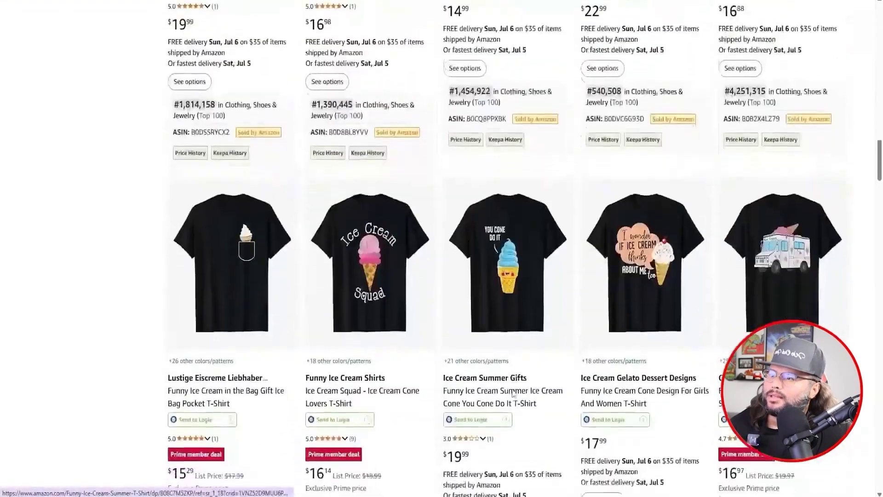
scroll(561, 397, "down", 5)
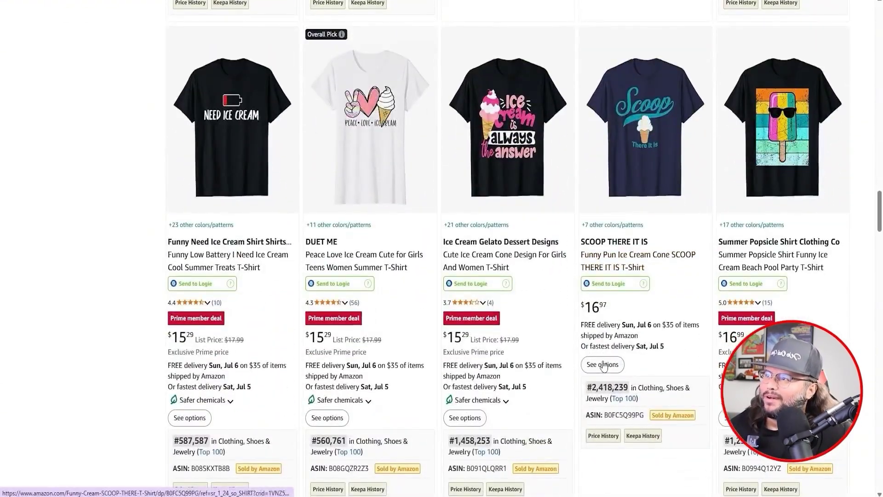
mouse_move(182, 178)
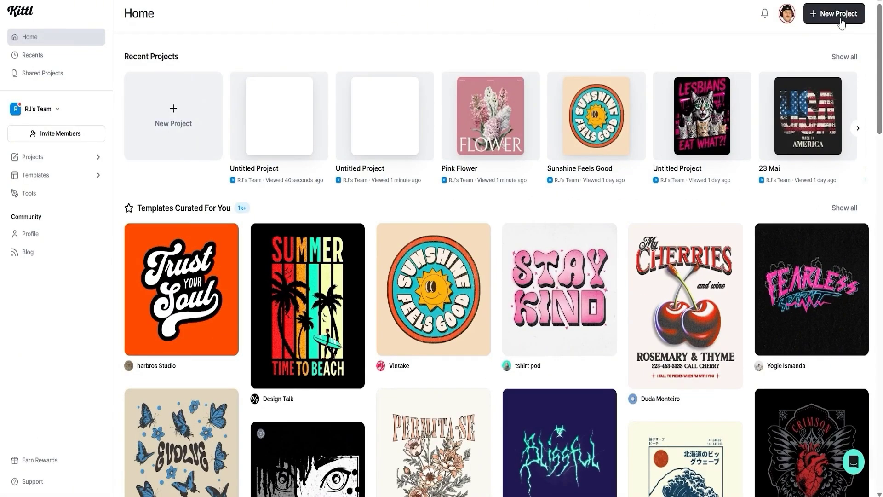
Switch to Kittl, create a new project and show its AI generation tools
left_click(838, 20)
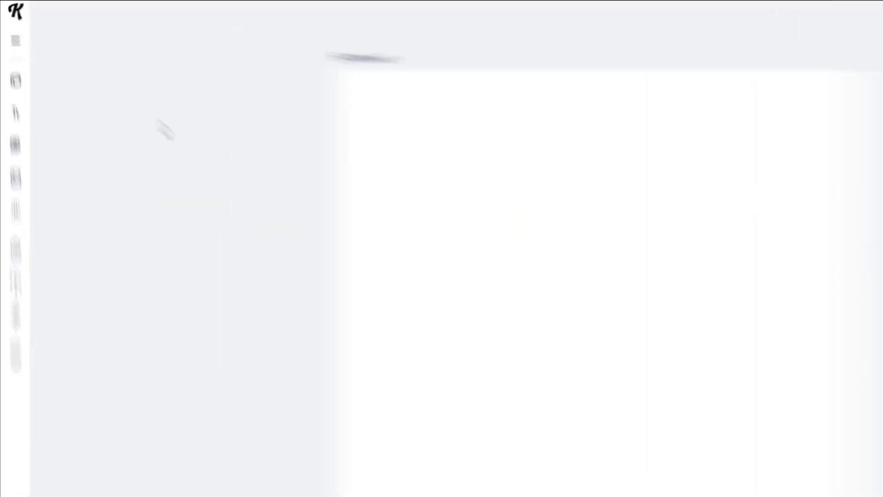
left_click(22, 396)
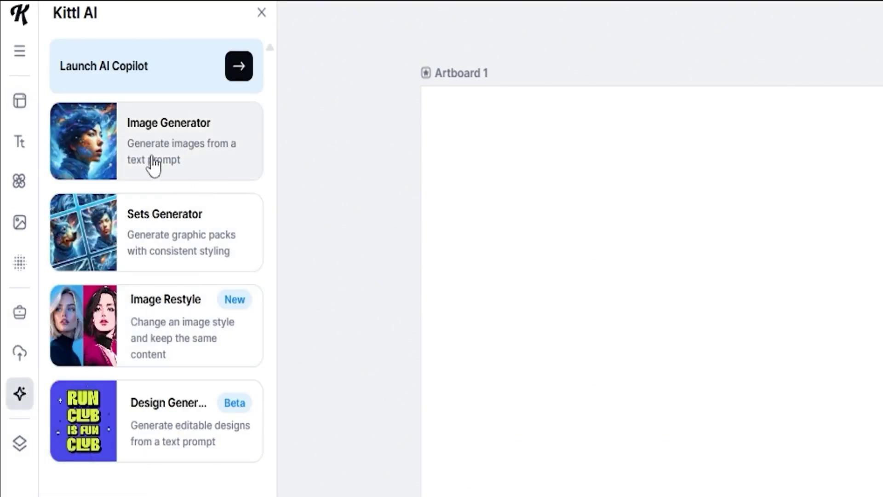
Open the AI Image Generator and select Ideogram as its model
left_click(136, 173)
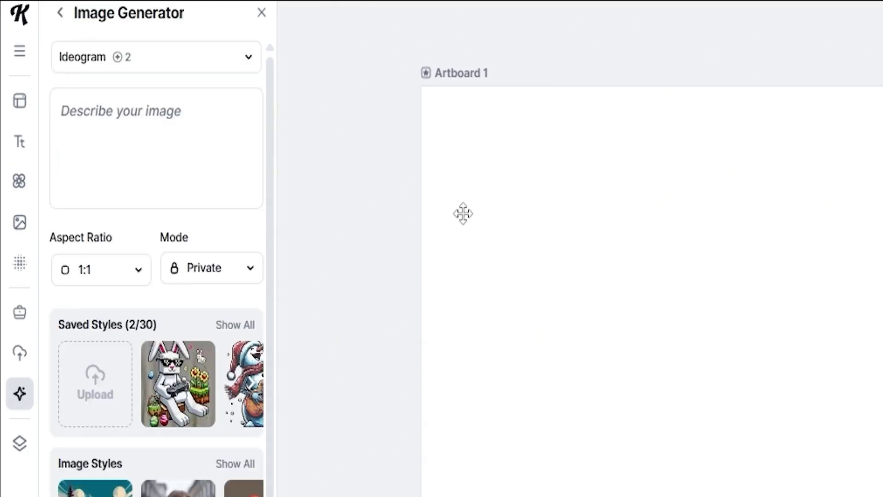
left_click(193, 63)
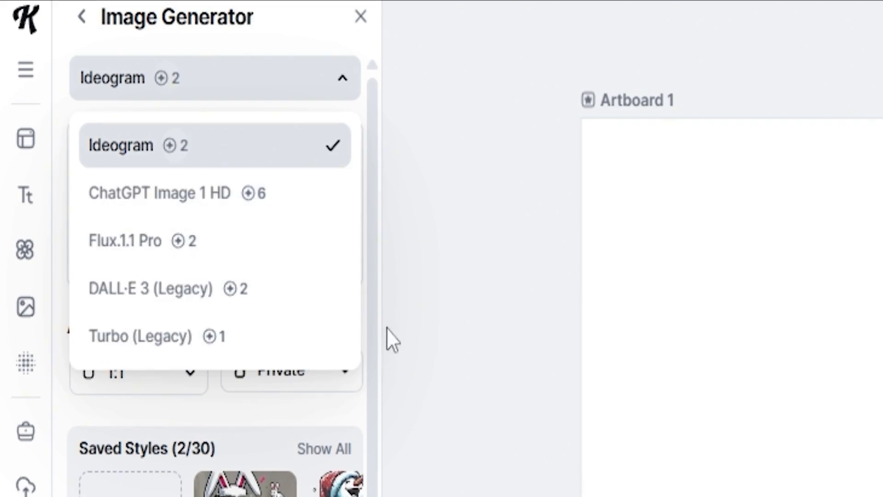
left_click(260, 162)
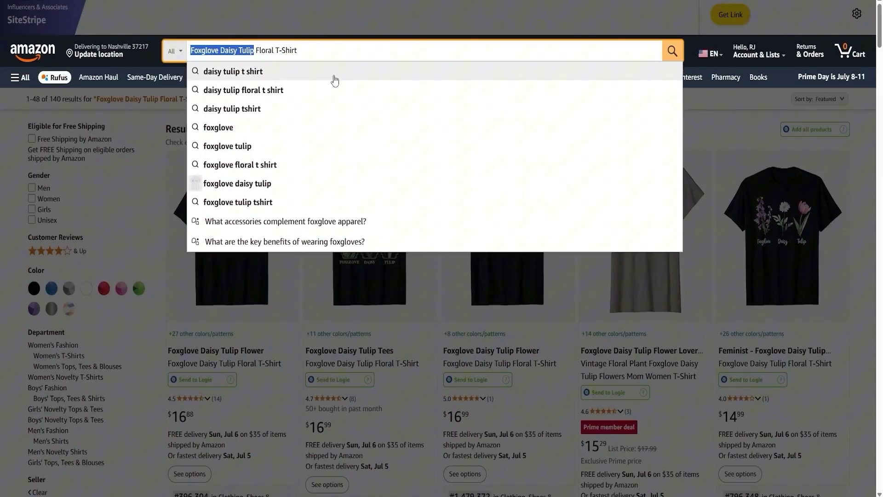
Switch to the Amazon T-shirt results and look up "Foxglove" from the search phrase on Google to view the flower
double_click(205, 50)
key("ctrl+c")
right_click(210, 50)
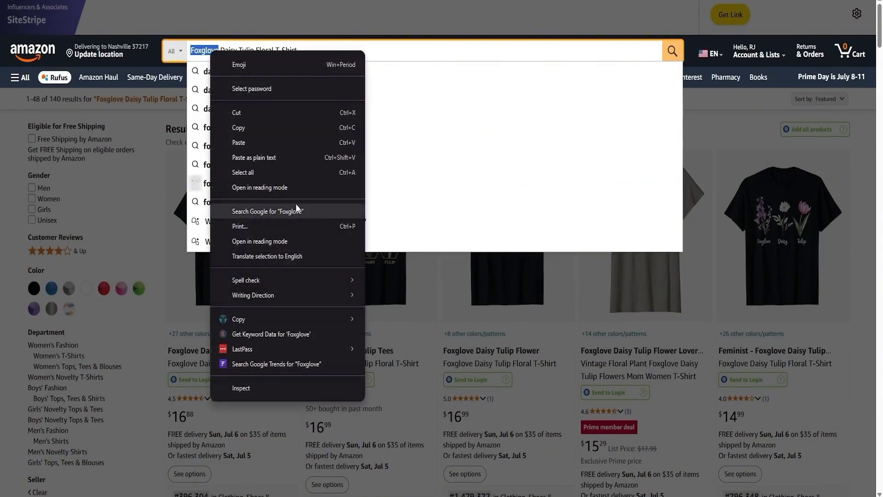
left_click(271, 211)
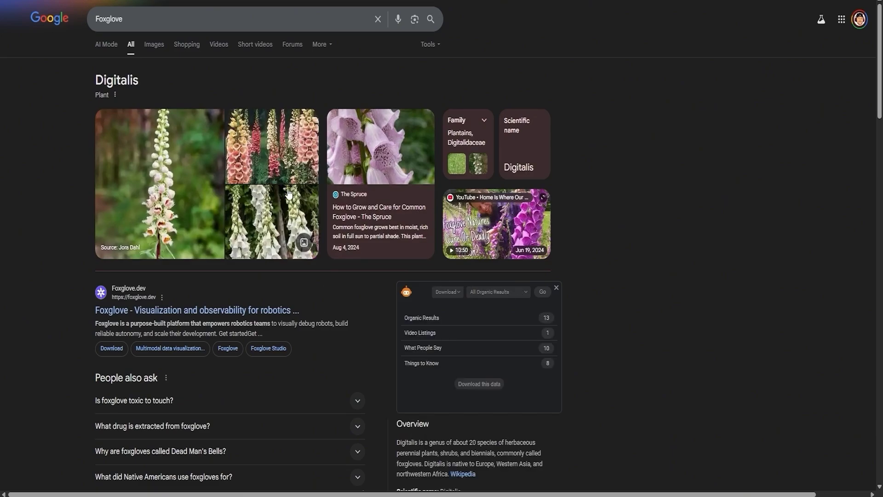
key("ctrl+w")
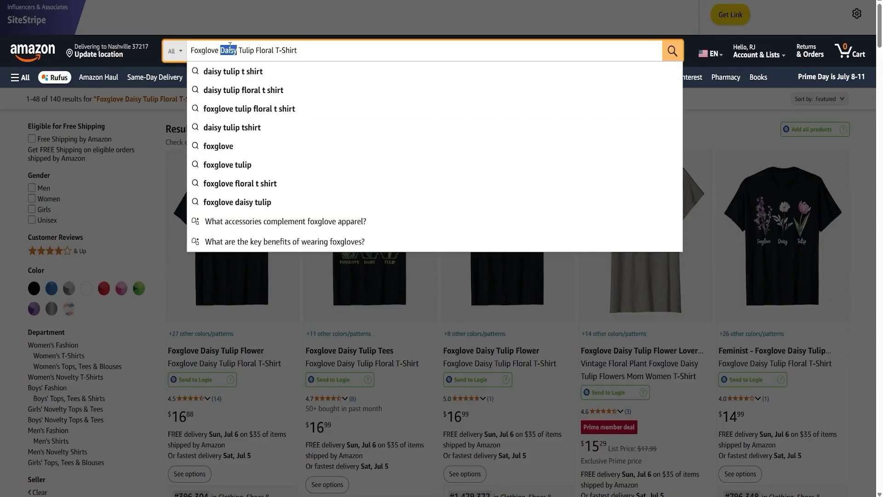
Look up "Daisy" and "Tulip" from the Amazon search phrase on Google to view both flowers
right_click(230, 48)
left_click(272, 210)
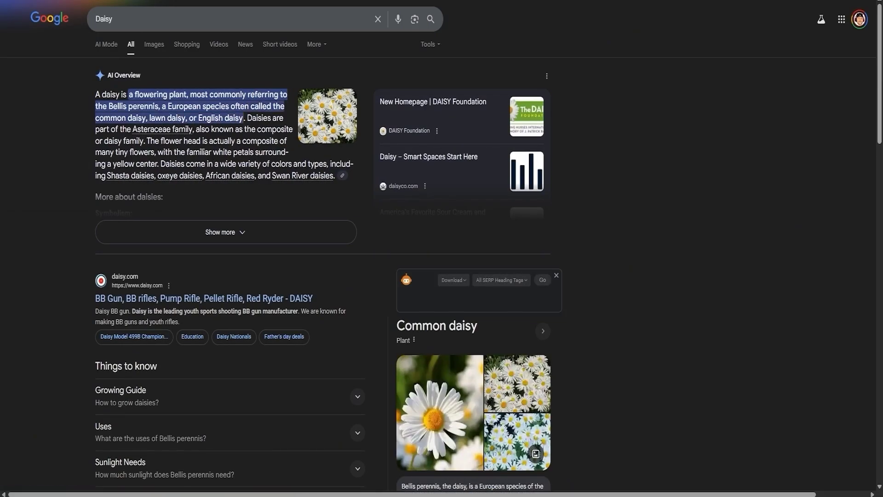
key("ctrl+w")
right_click(248, 51)
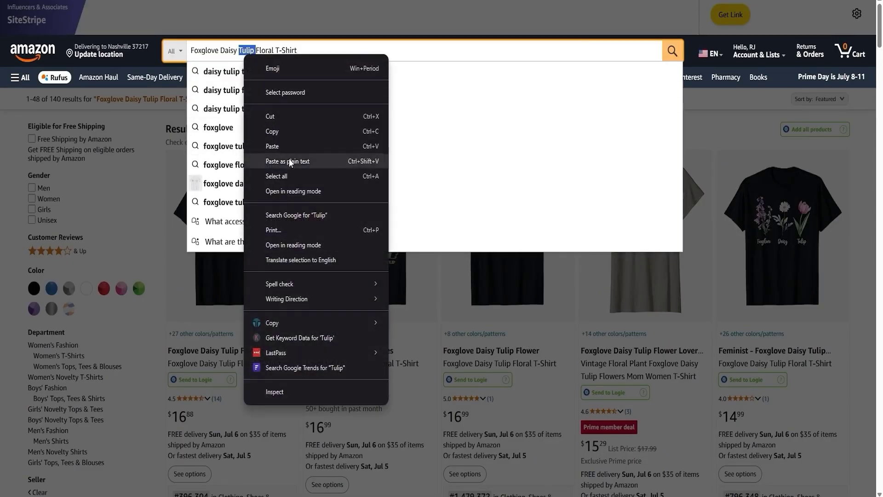
left_click(279, 208)
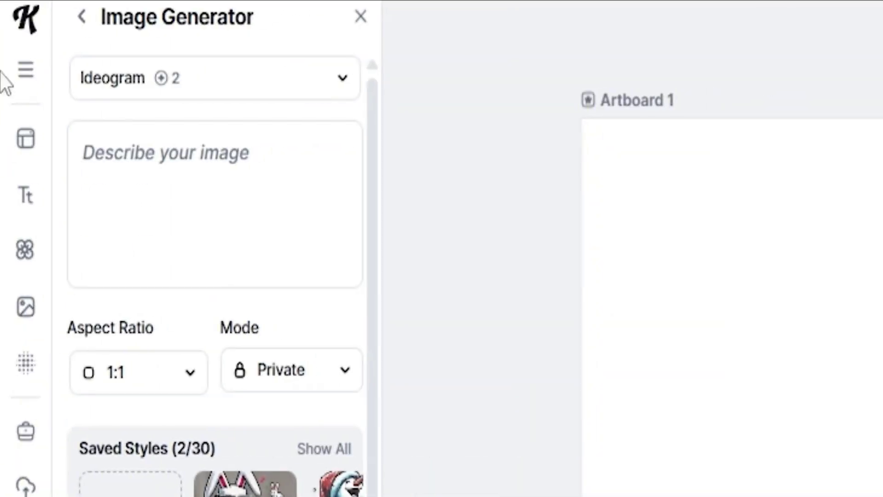
Switch to Kittl and generate a 1:1 image from the prompt "Foxglove flower" without choosing a style
left_click(132, 173)
right_click(128, 167)
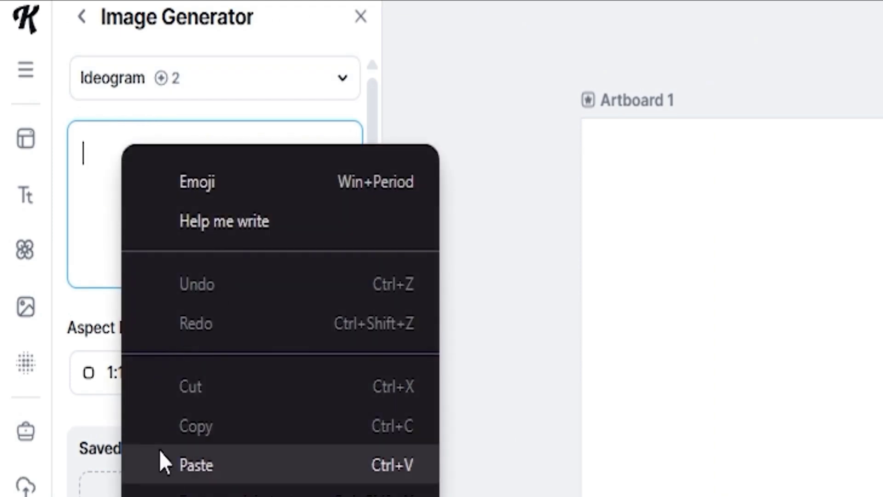
left_click(166, 462)
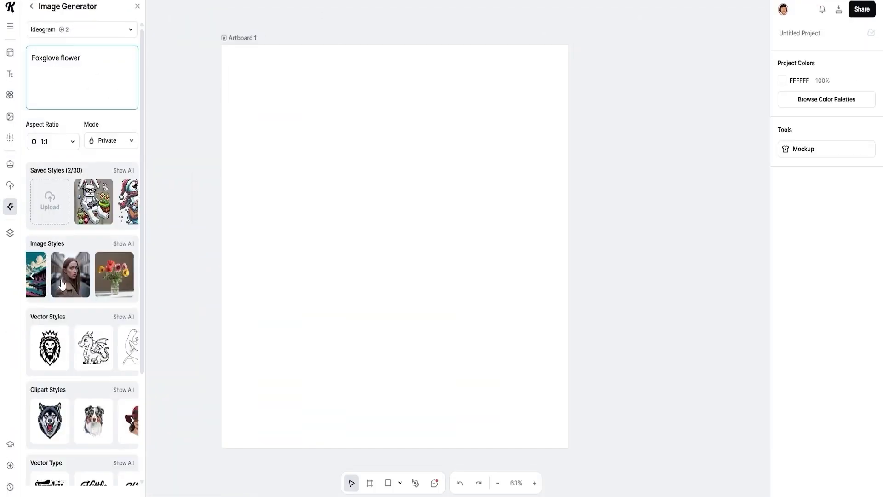
scroll(92, 462, "down", 5)
left_click(85, 474)
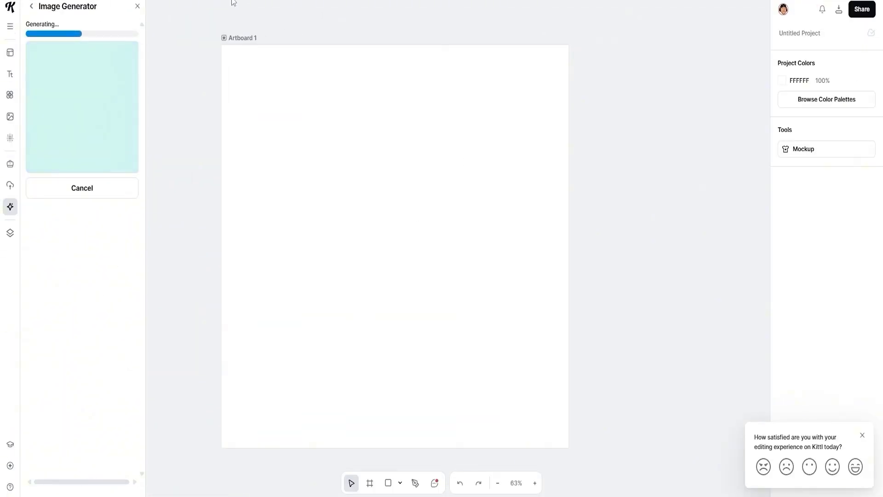
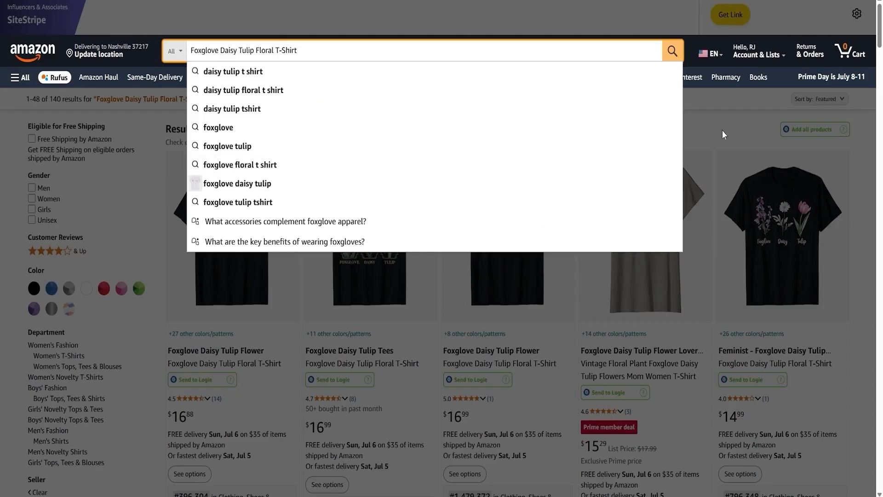
Switch to Amazon and look over the flower designs in the Foxglove Daisy Tulip Floral T-Shirt results
left_click(723, 134)
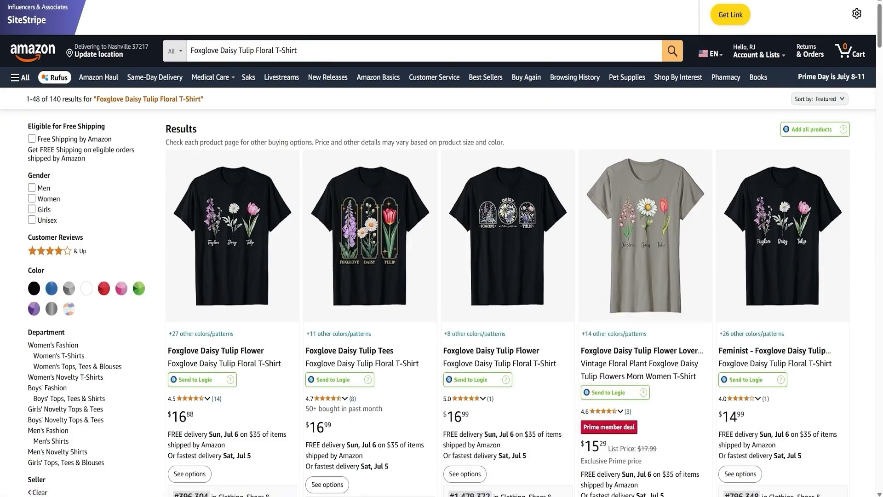
scroll(645, 323, "down", 10)
scroll(558, 357, "down", 2)
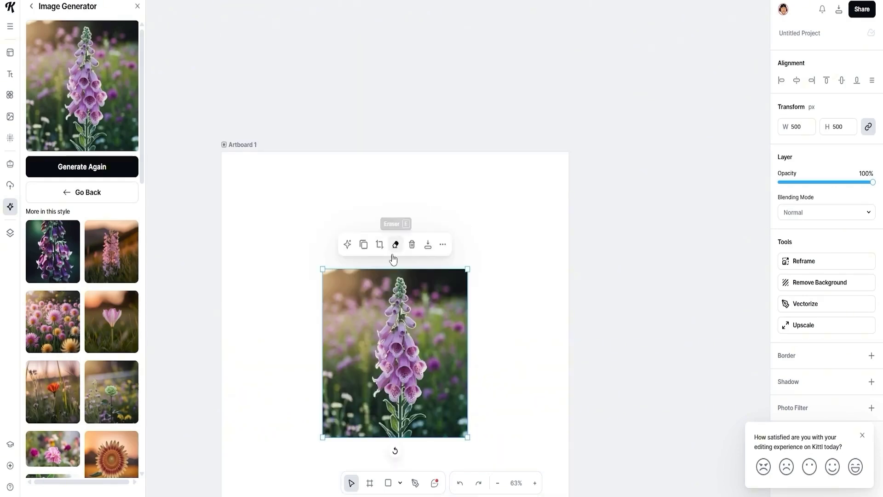
Return to the Image Generator settings, apply the saved Cartoon Art snowman style, and generate the "Foxglove flower" image with it
left_click(86, 197)
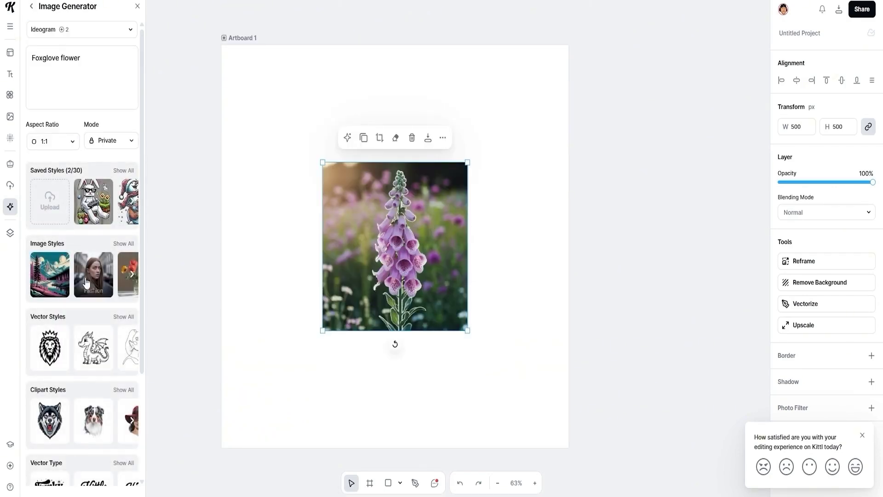
left_click(123, 170)
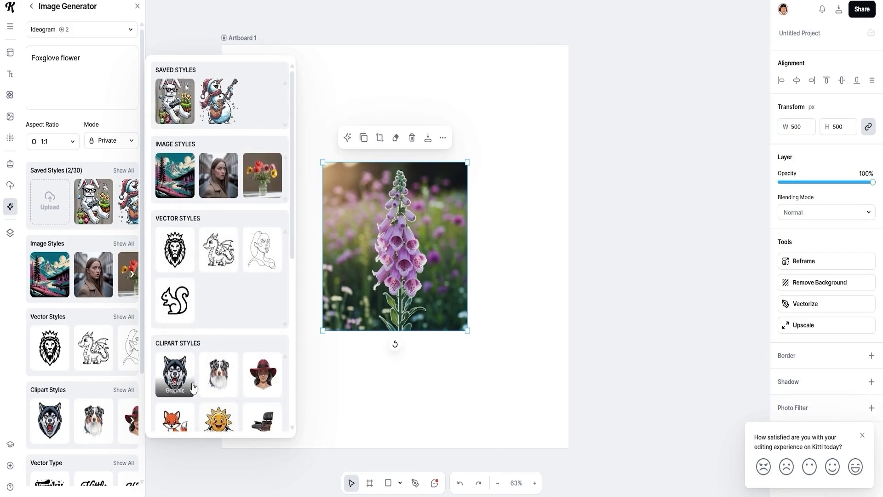
scroll(192, 387, "down", 3)
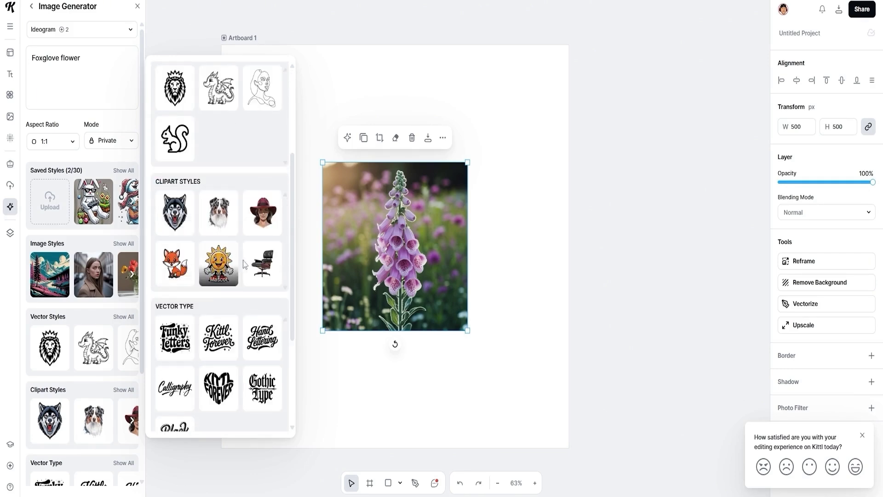
scroll(244, 264, "up", 3)
left_click(224, 115)
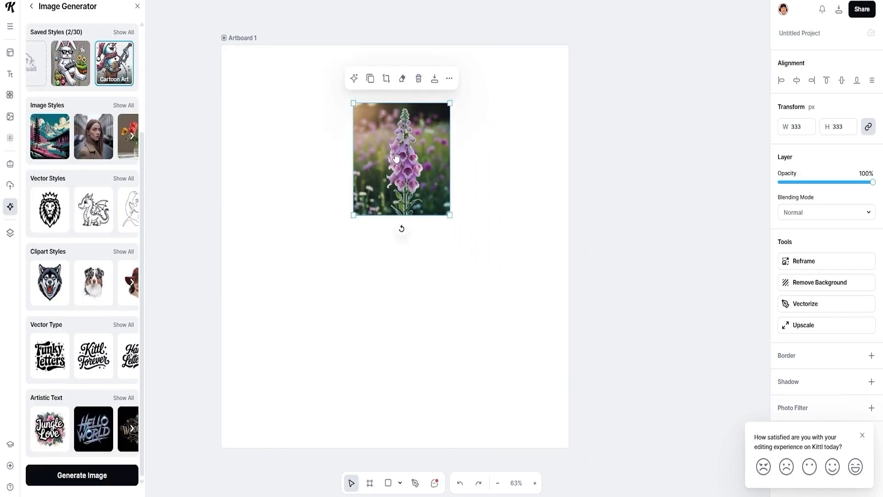
left_click(82, 476)
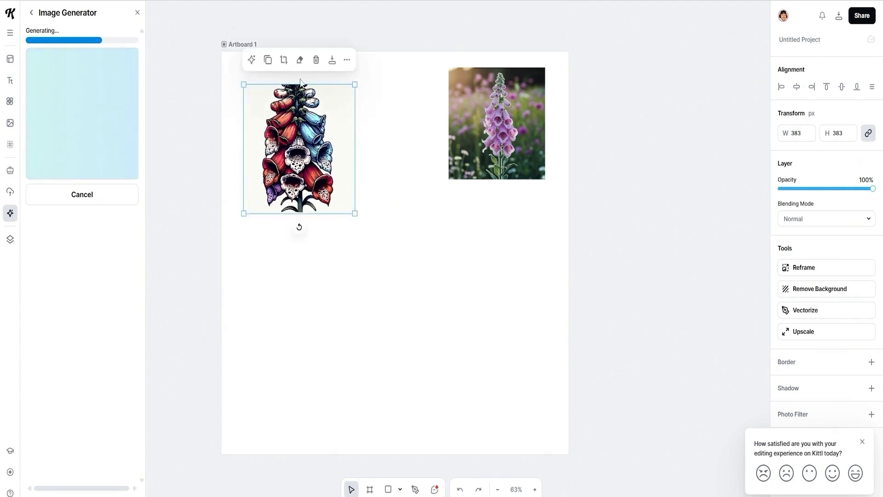
Shrink the multicoloured foxglove close-up to about 346 px and place it just below the foxglove photo
left_click_drag(326, 162, 416, 120)
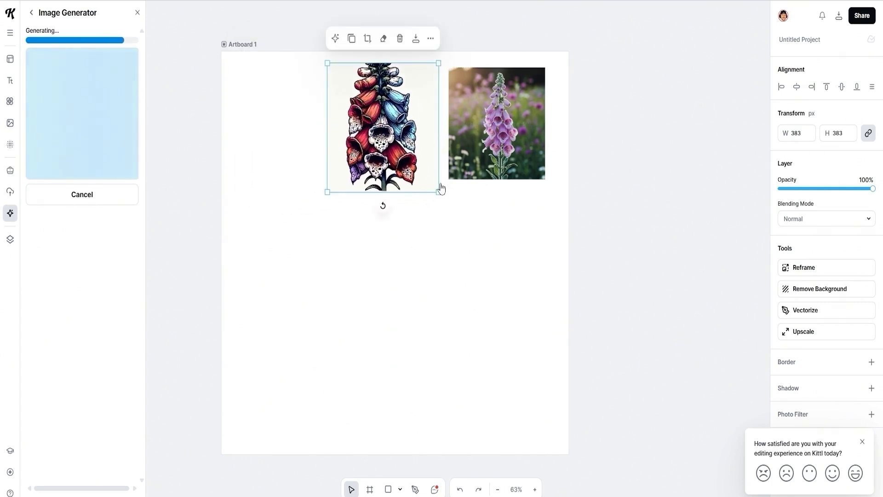
left_click_drag(438, 192, 427, 181)
left_click_drag(393, 142, 412, 152)
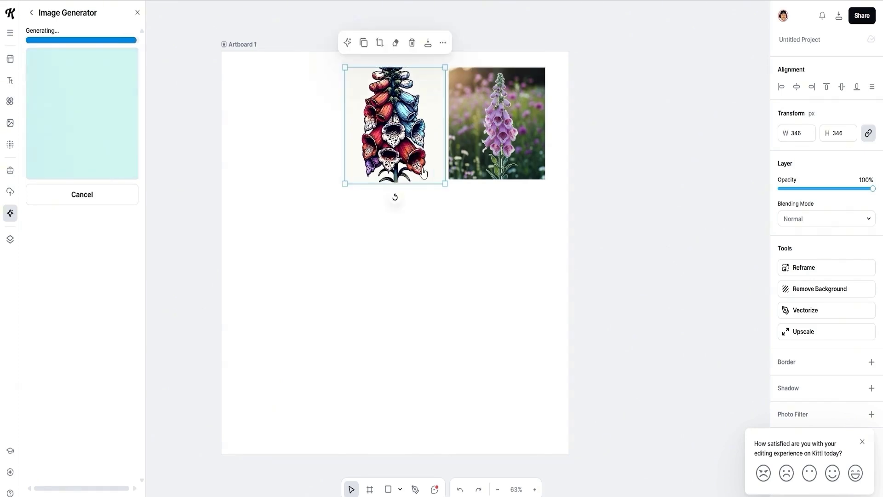
left_click_drag(433, 246, 331, 236)
left_click_drag(405, 171, 500, 254)
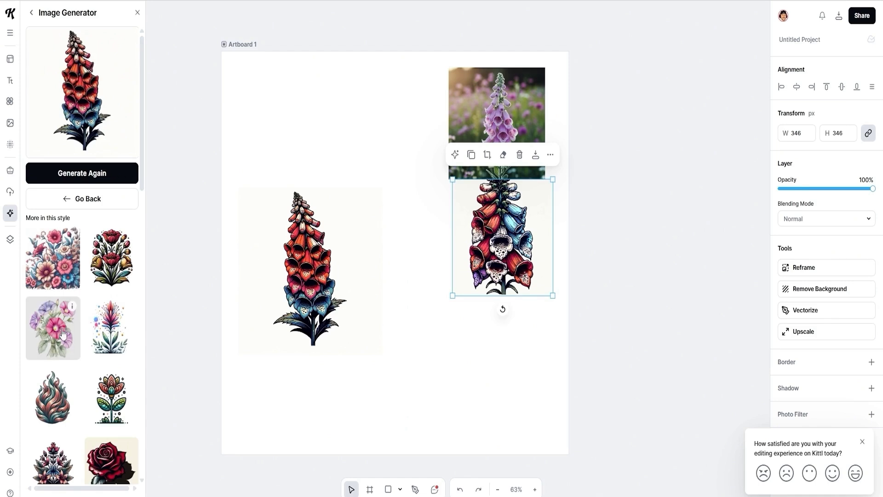
Examine the flower images offered as more in this style for the generated foxglove
scroll(64, 332, "down", 5)
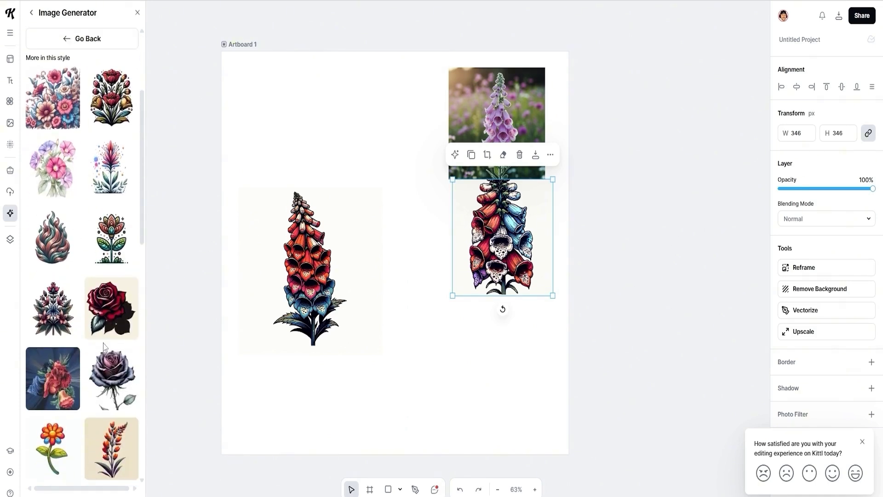
scroll(104, 346, "down", 5)
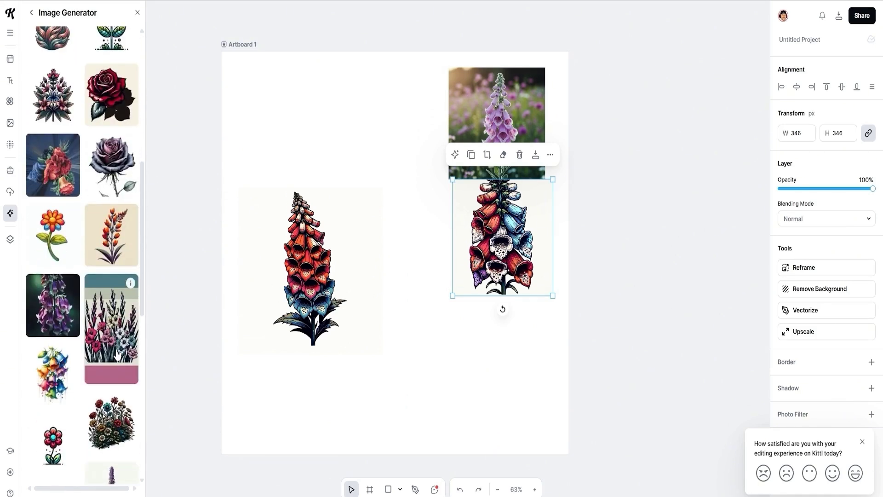
scroll(117, 354, "down", 2)
scroll(86, 391, "down", 3)
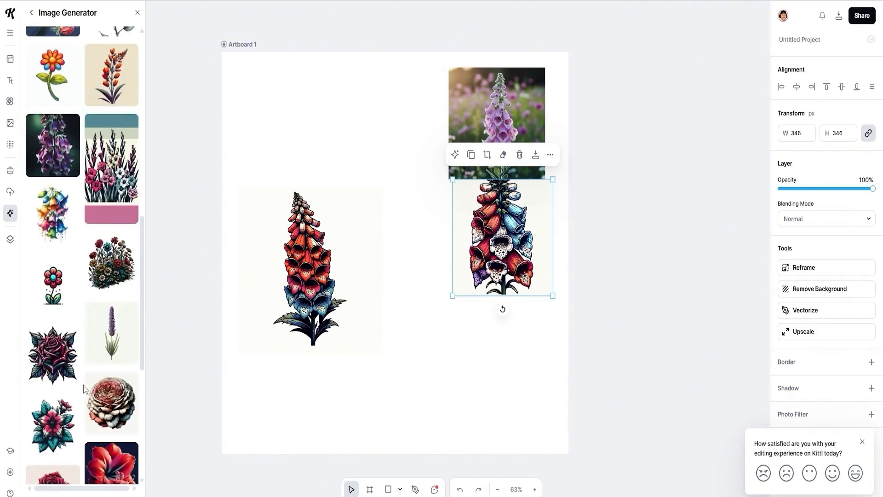
scroll(114, 403, "down", 4)
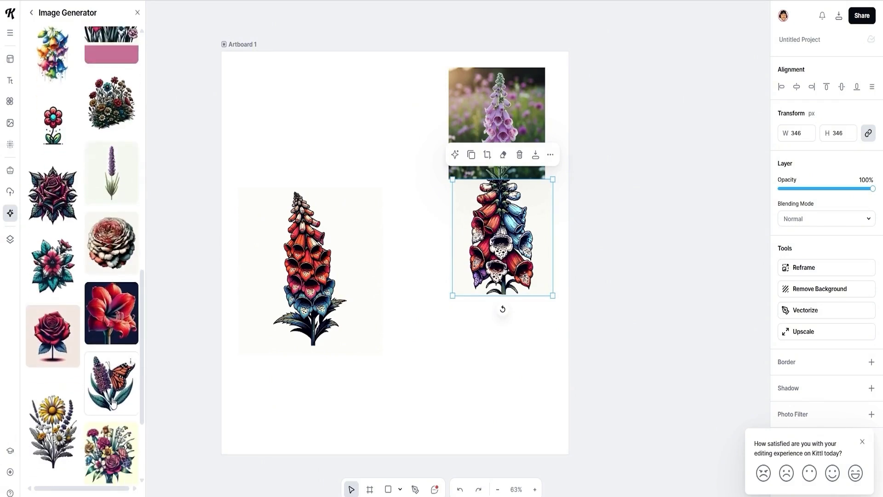
scroll(114, 402, "down", 1)
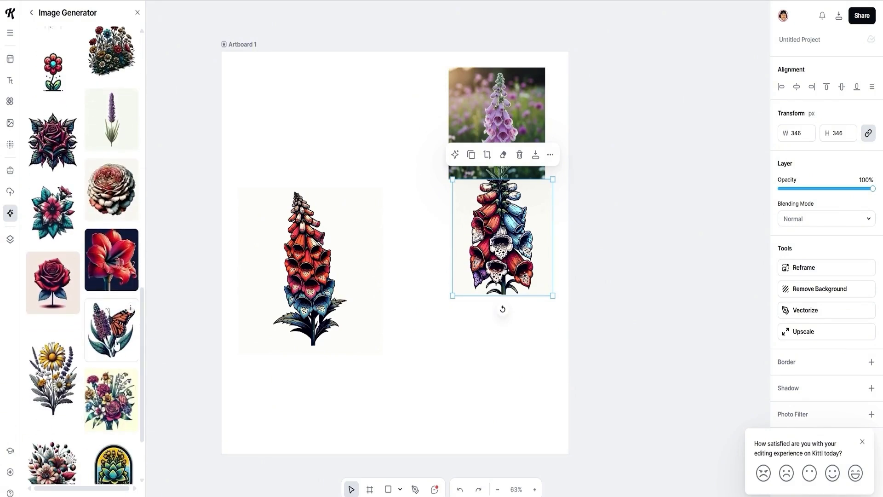
scroll(122, 377, "down", 2)
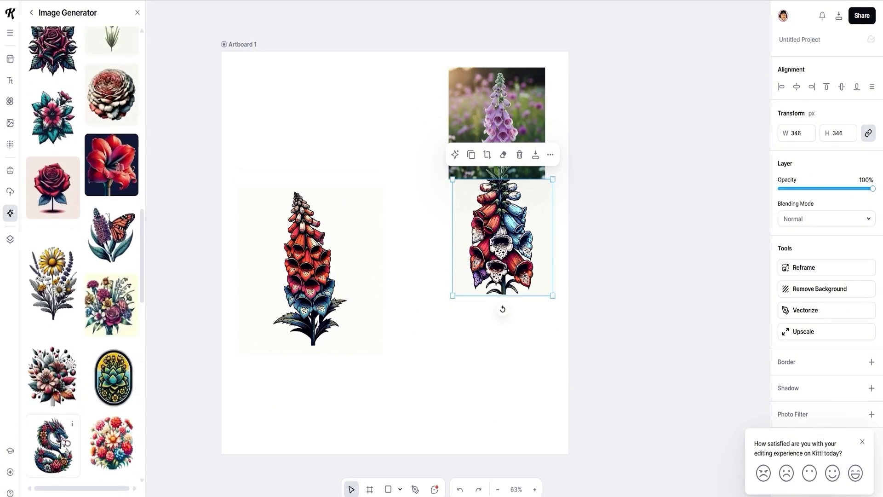
scroll(88, 359, "up", 7)
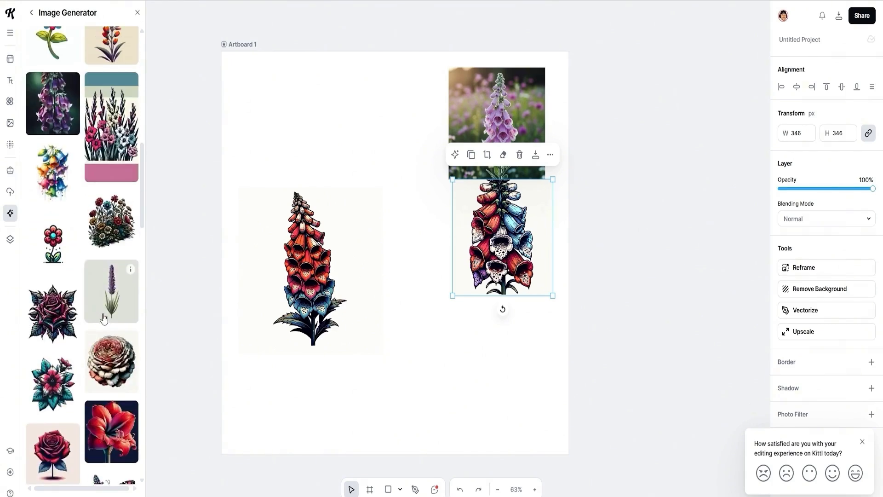
scroll(87, 239, "up", 1)
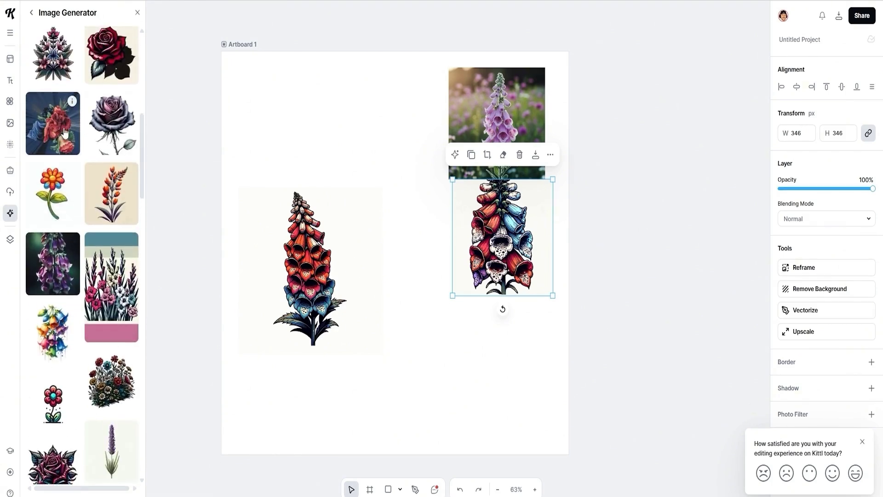
scroll(71, 162, "down", 1)
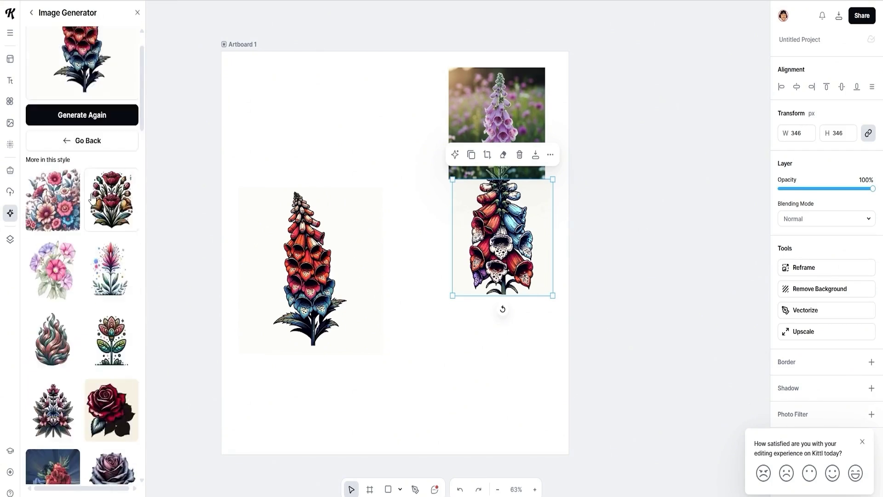
Generate another foxglove in the same style and enlarge the red foxglove in the artboard's upper-left area
mouse_move(307, 275)
left_mouse_down()
mouse_move(304, 267)
mouse_move(301, 279)
left_mouse_up()
left_click(108, 180)
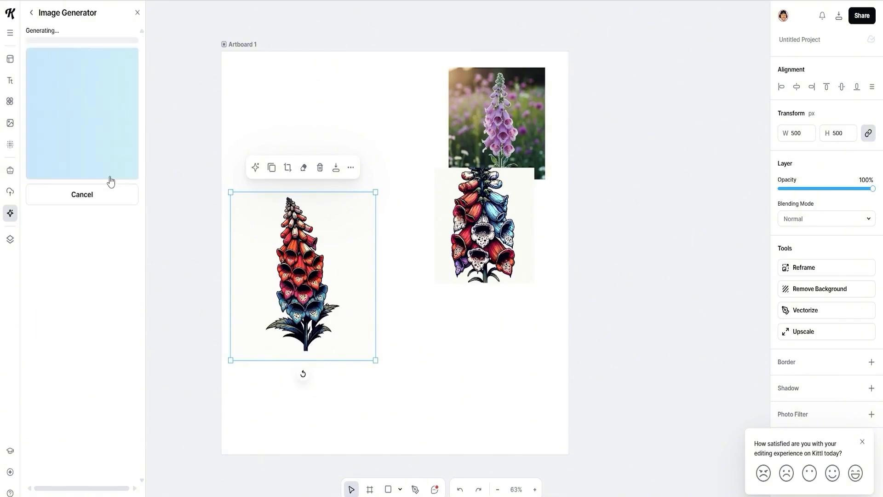
left_click_drag(476, 220, 387, 108)
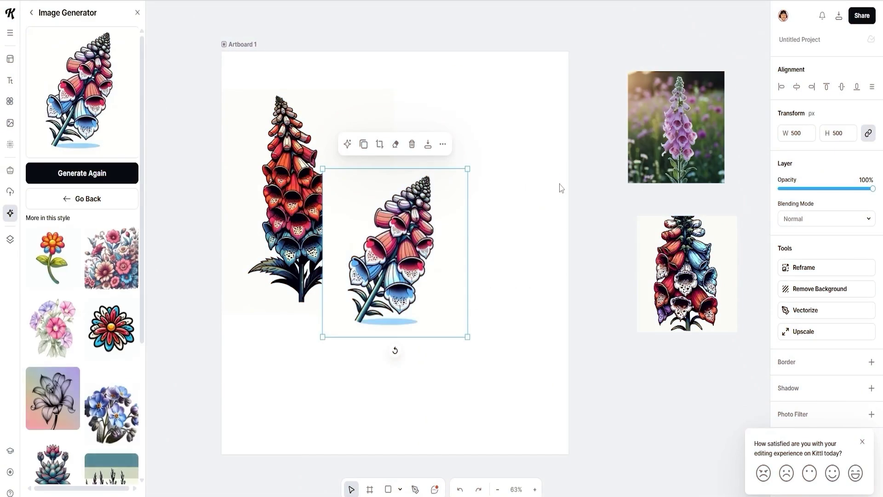
Rotate the newly generated pink and blue foxglove upright and park it off the artboard's lower right side
left_click_drag(441, 287, 455, 265)
left_click_drag(410, 329, 727, 405)
Move the foxglove photo and the multicoloured close-up higher beside the artboard, shrinking the close-up to about 291 px
left_click(690, 257)
left_click_drag(690, 134, 676, 79)
left_click_drag(686, 258, 659, 191)
left_click_drag(711, 266, 696, 240)
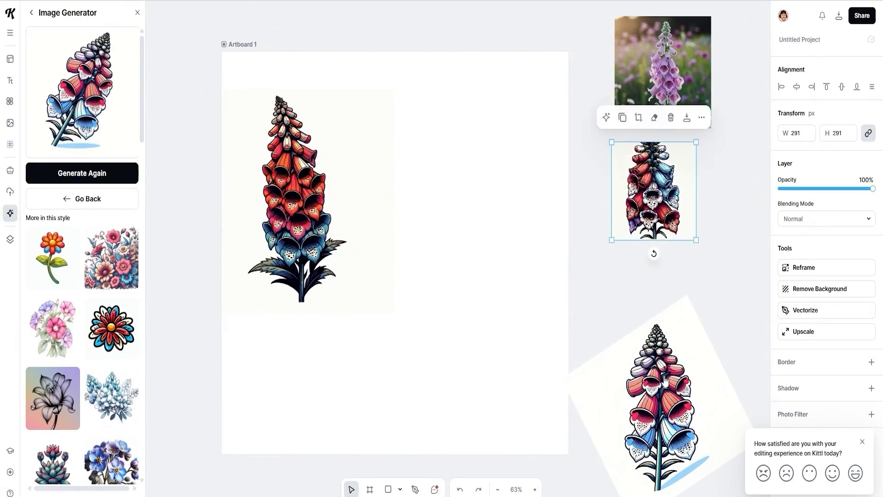
Shrink the tilted pink and blue foxglove image to about 374 px and move it up beside the artboard
left_click(733, 391)
left_click_drag(762, 401, 730, 368)
left_click_drag(653, 363, 643, 358)
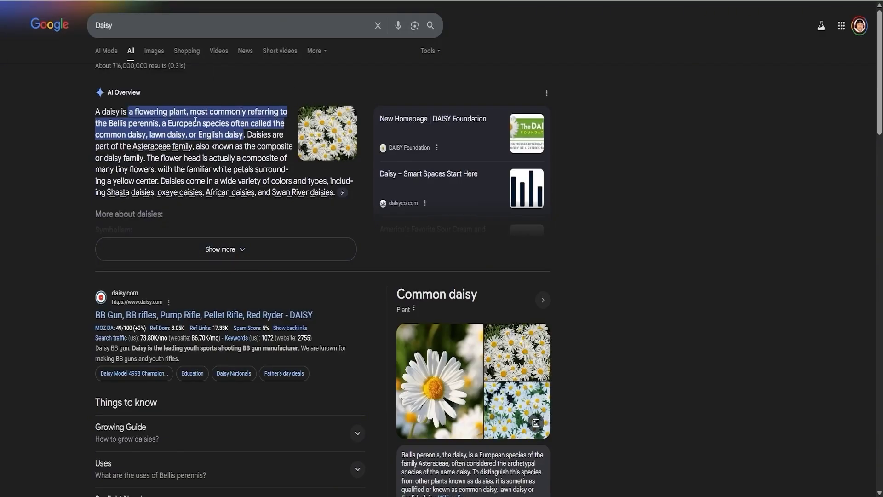
Look up "Daisy" on Google and examine the results for reference photos of the flower
right_click(113, 110)
left_click(137, 122)
scroll(437, 225, "down", 3)
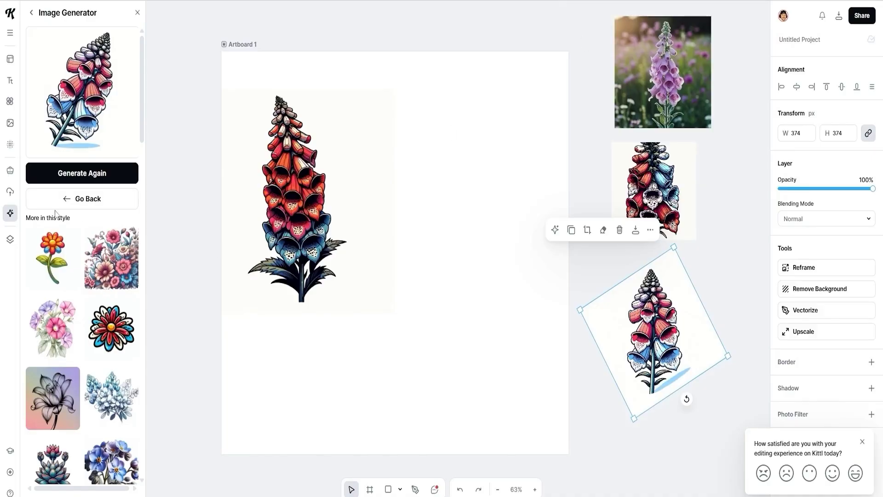
Generate an image from the prompt "daisy" using the saved Cartoon Art style
left_click(69, 199)
type("daisy")
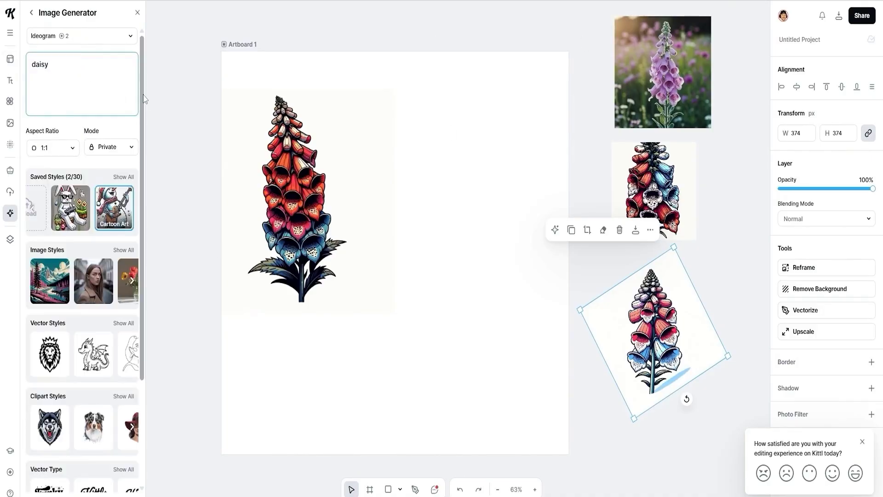
scroll(83, 192, "down", 3)
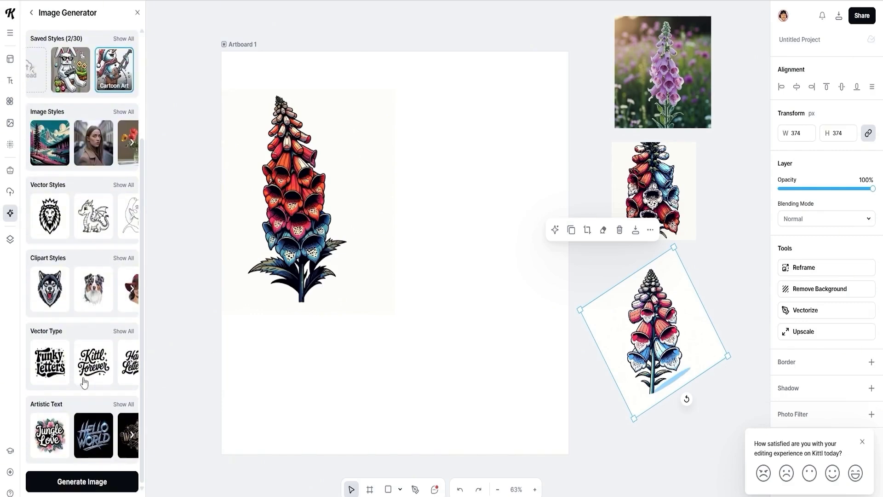
left_click(81, 482)
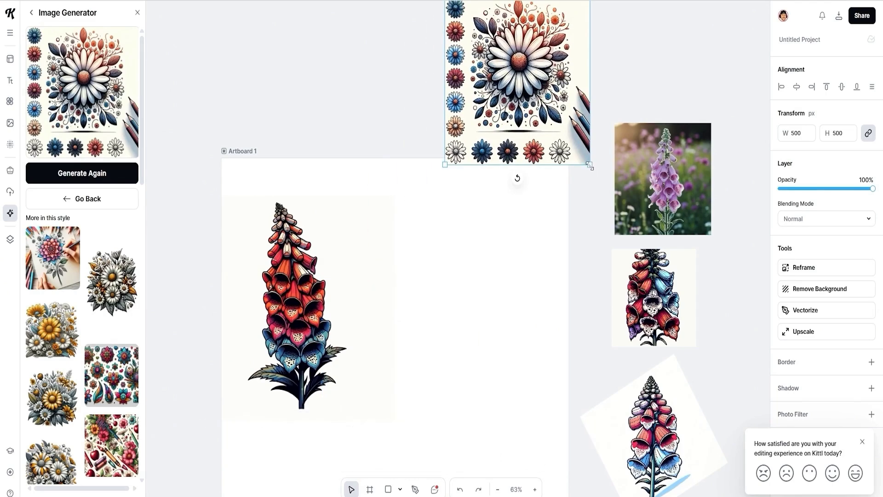
Shrink the generated daisy image to about 415 px and extend the prompt to "daisy flower"
left_click(119, 204)
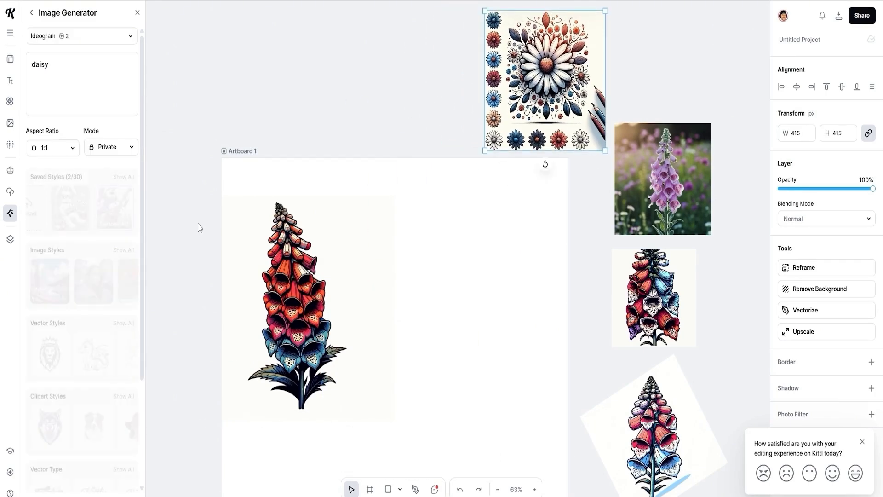
left_click(63, 65)
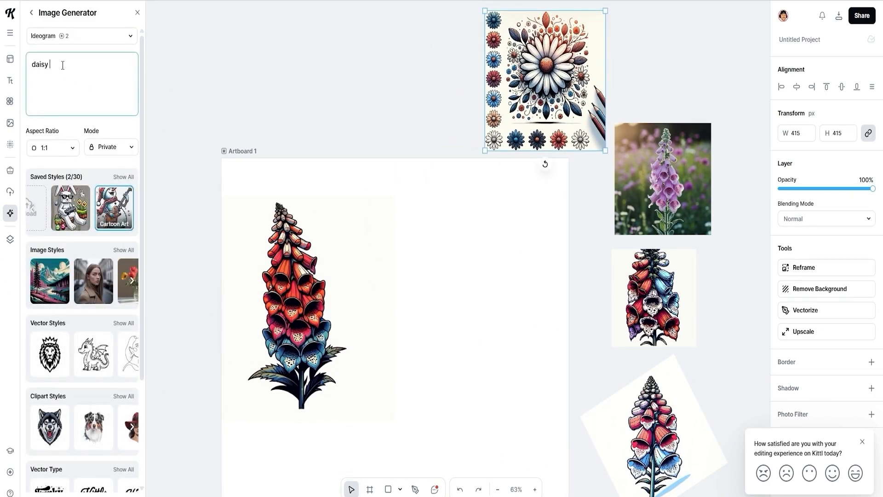
key("Return")
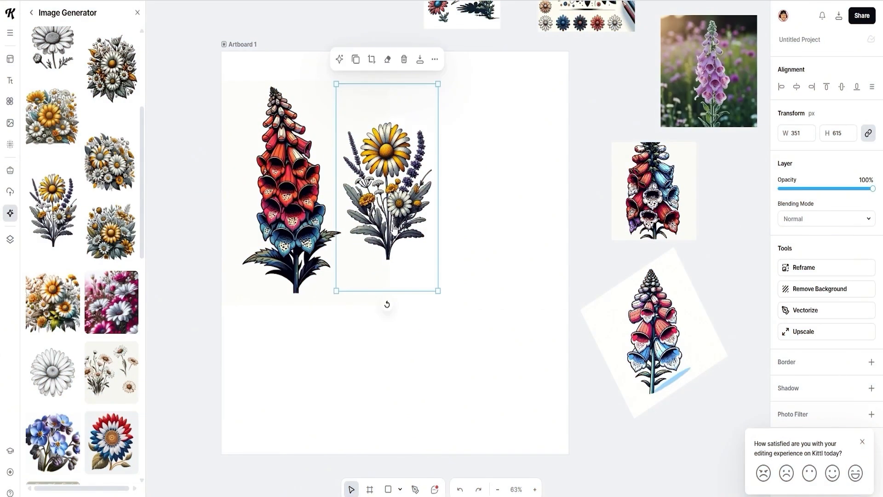
Enlarge the daisy and lavender image to about 421 by 738 px and position it beside the red foxglove
left_click_drag(437, 292, 460, 331)
left_click_drag(398, 248, 391, 240)
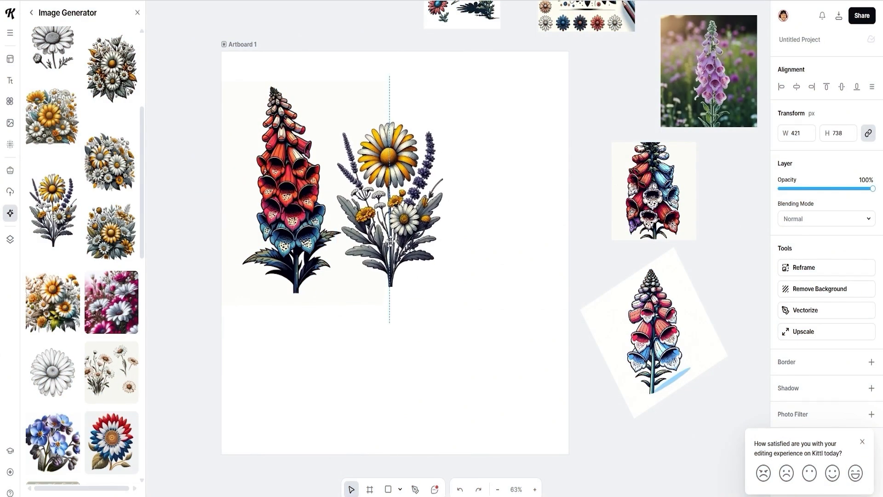
left_click(221, 110)
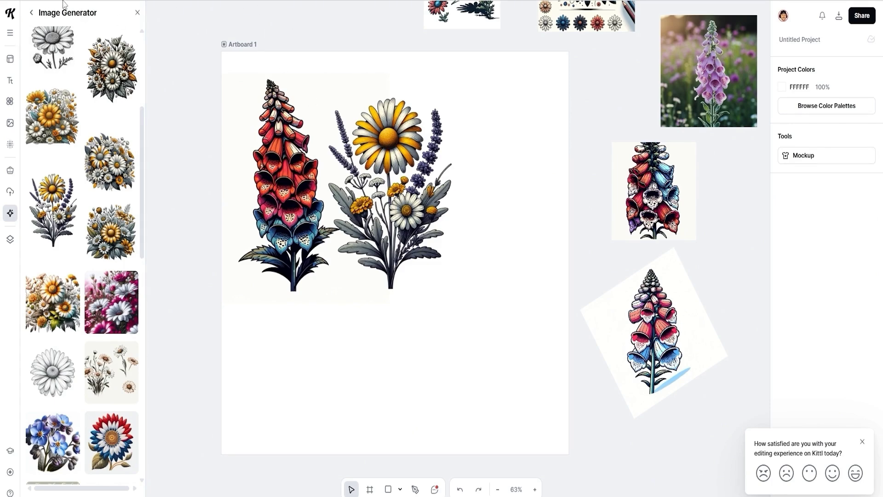
Change the image prompt to "tulip flower" and generate tulip images
left_click(31, 13)
double_click(36, 65)
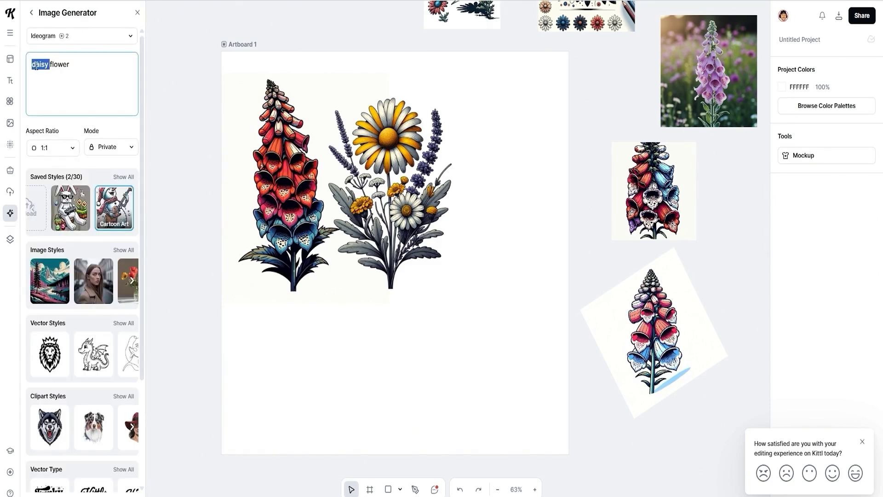
type("tu")
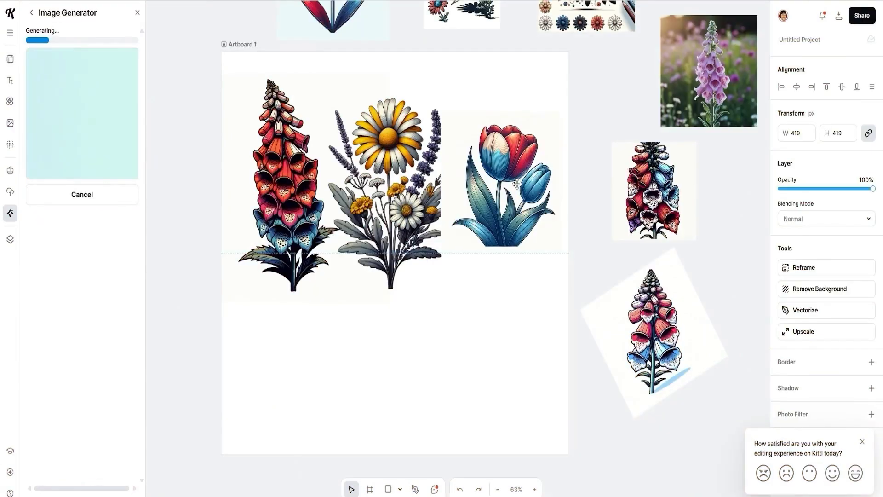
Park the red and blue tulip beside the artboard below the foxgloves and choose the DALL-E 3 (Legacy) model
left_click_drag(528, 180, 686, 435)
left_click_drag(658, 310, 667, 276)
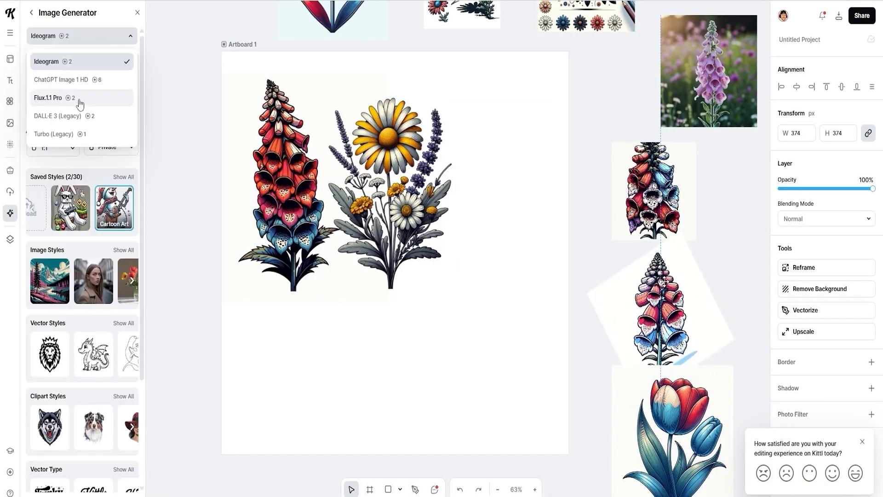
left_click(81, 117)
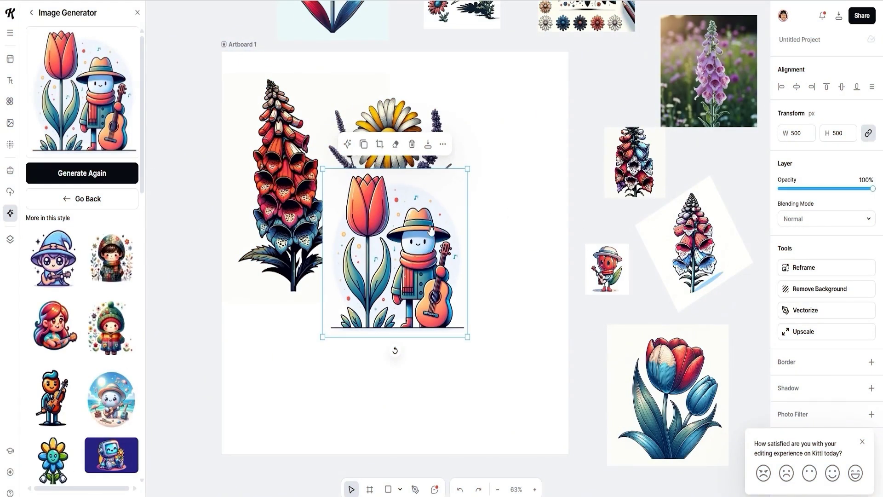
Crop and erase the guitar-playing character from the generated image so only the tulip is left, and upscale it
left_click(379, 144)
left_click_drag(467, 337, 406, 332)
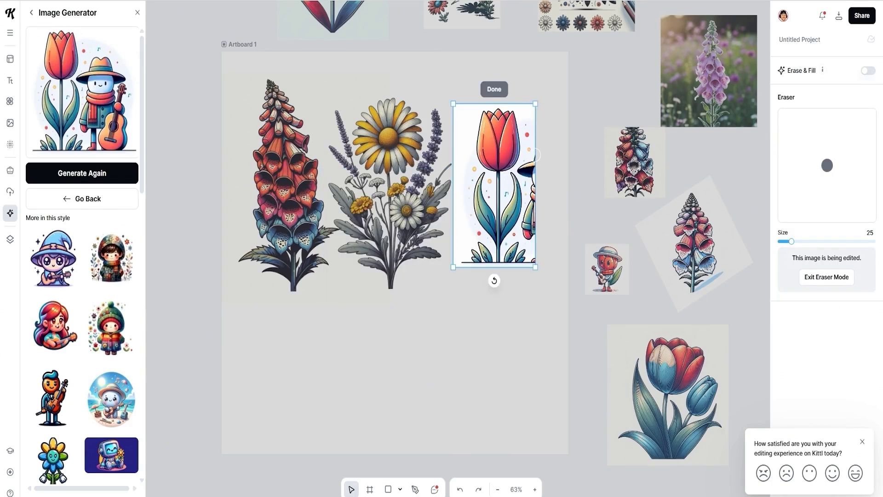
left_click_drag(535, 155, 533, 231)
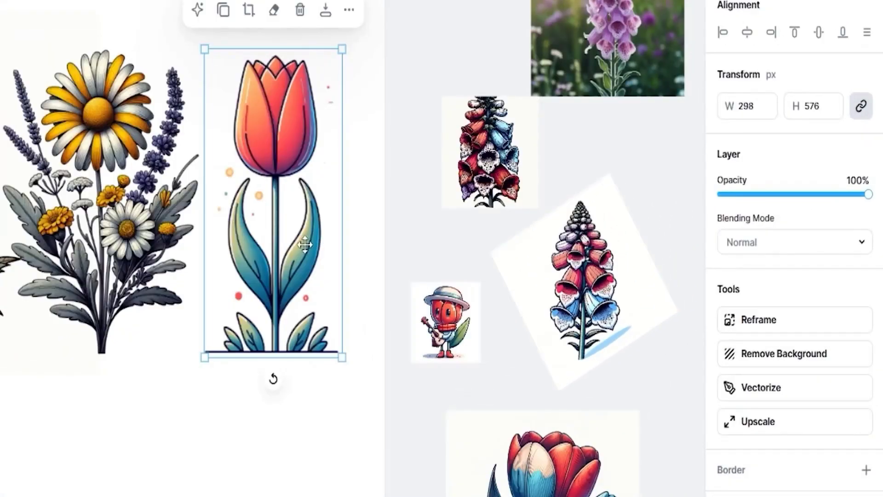
left_click(750, 423)
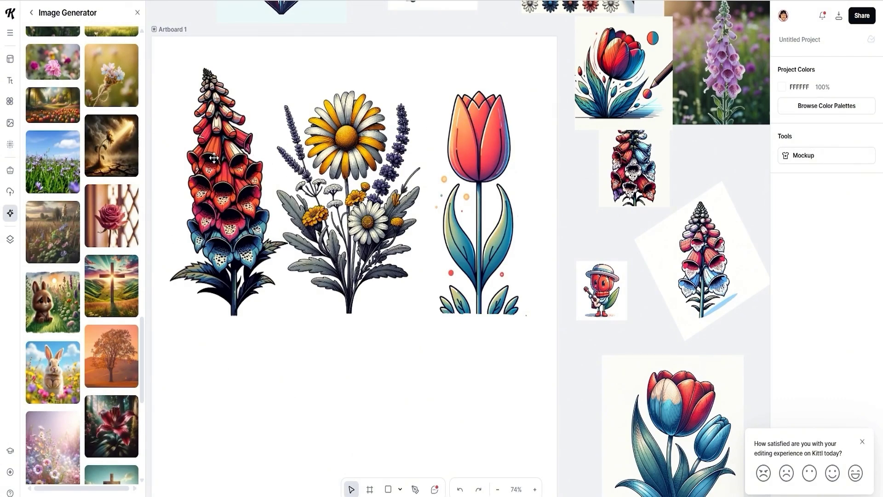
Export the daisy and lavender image on its own as a PNG
left_click(239, 209)
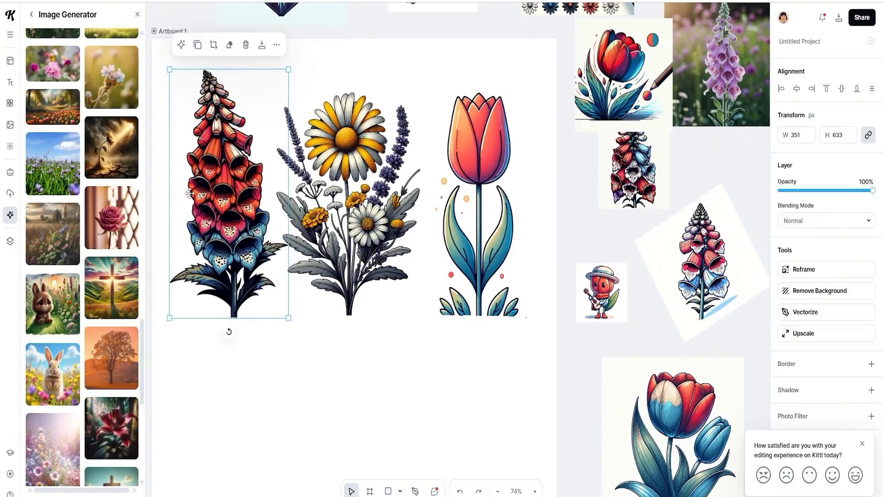
left_click(334, 176)
left_click(223, 170)
left_click(334, 131)
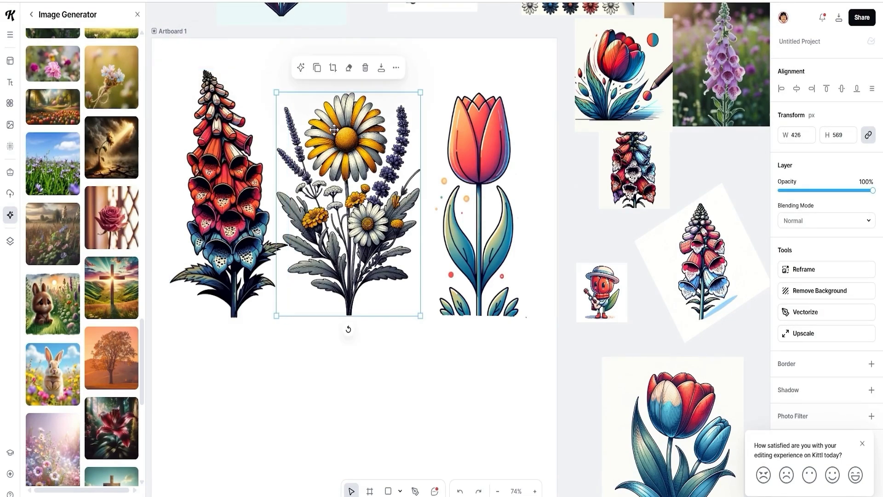
left_click(380, 70)
left_click(381, 93)
Upload the exported daisy file "Untitled Project - (5)" as a saved style in the image generator
scroll(51, 205, "up", 8)
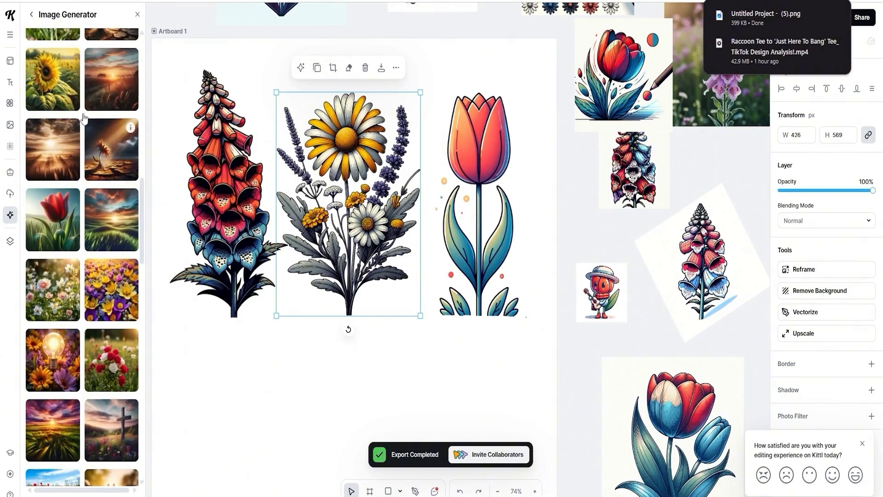
left_click(32, 17)
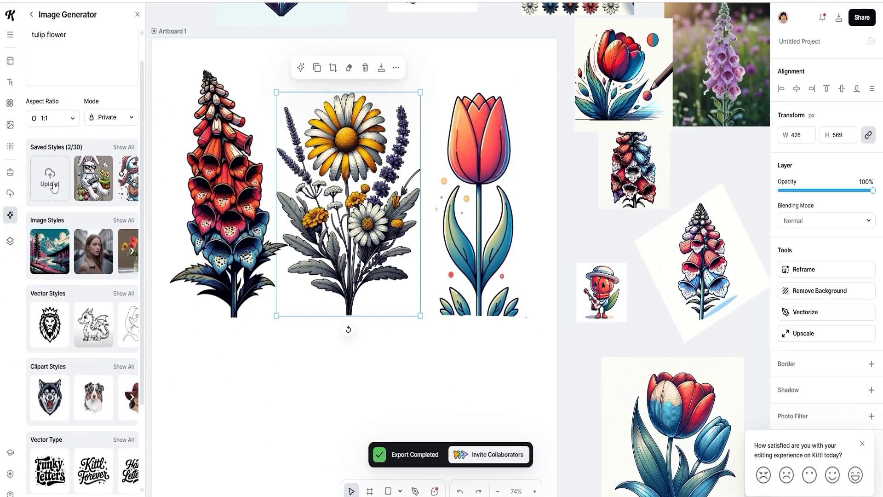
left_click(50, 180)
left_click(114, 64)
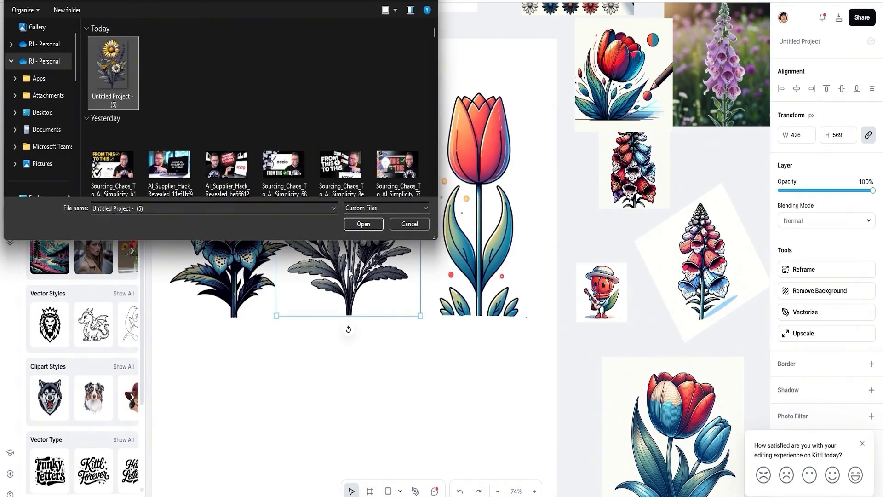
left_click(364, 225)
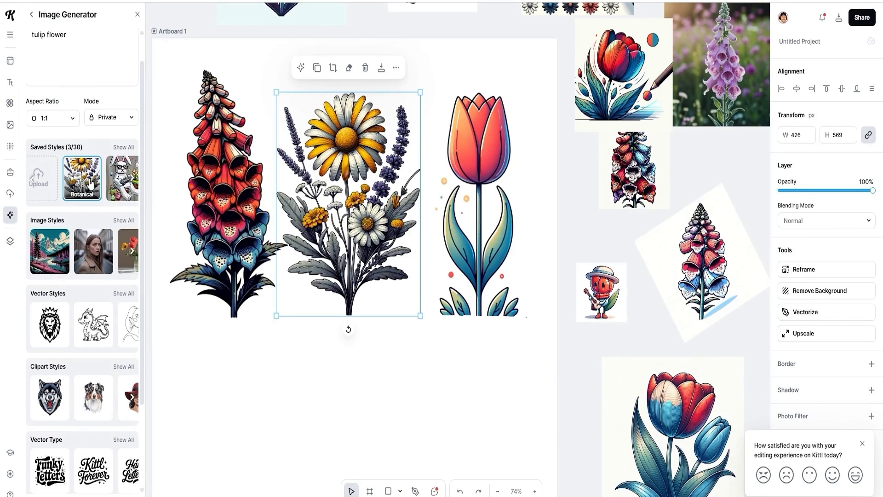
Generate "tulip flower" in the daisy-based Botanical style and place the tulip bouquet beside the daisy at about 430 px
scroll(99, 456, "down", 4)
scroll(98, 455, "up", 5)
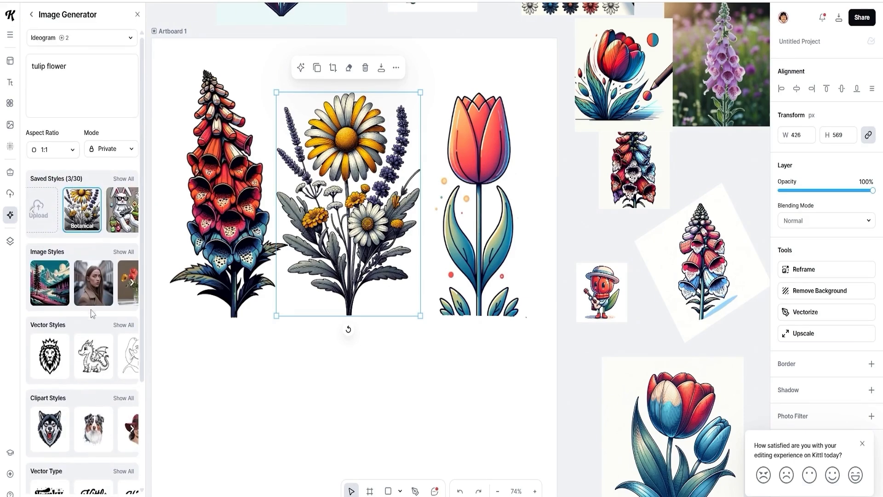
left_click(92, 194)
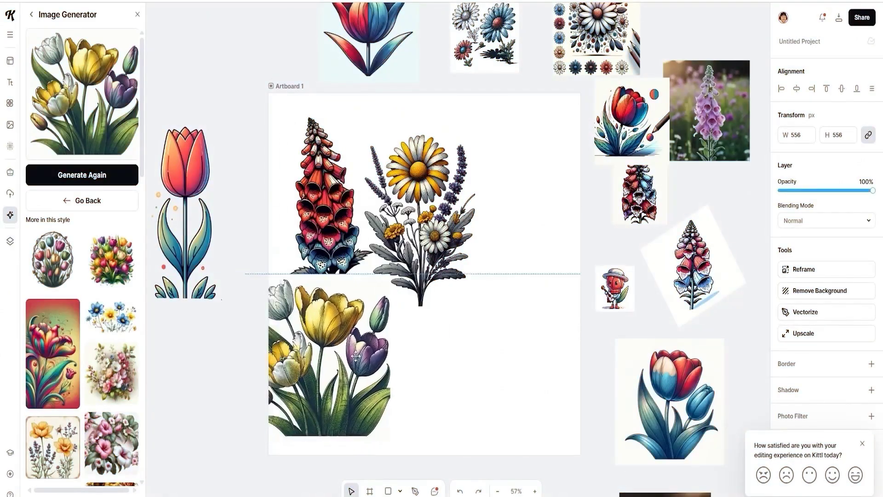
left_click_drag(355, 363, 385, 324)
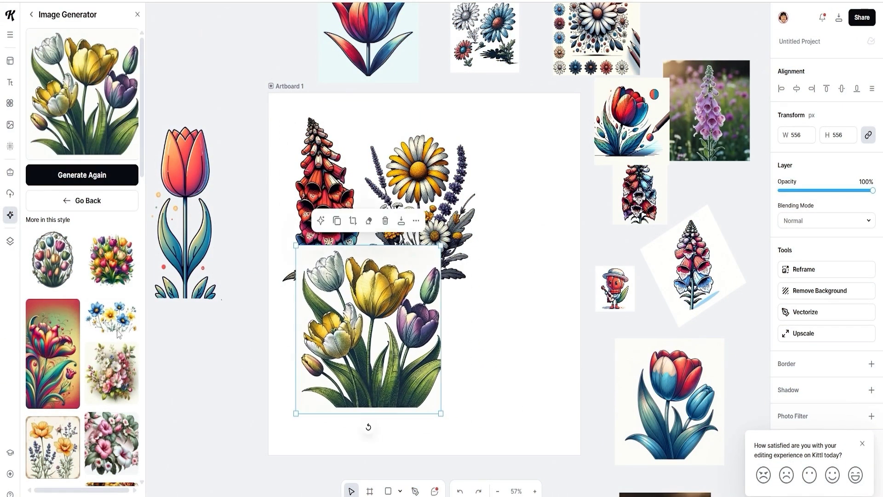
left_click_drag(363, 319, 412, 319)
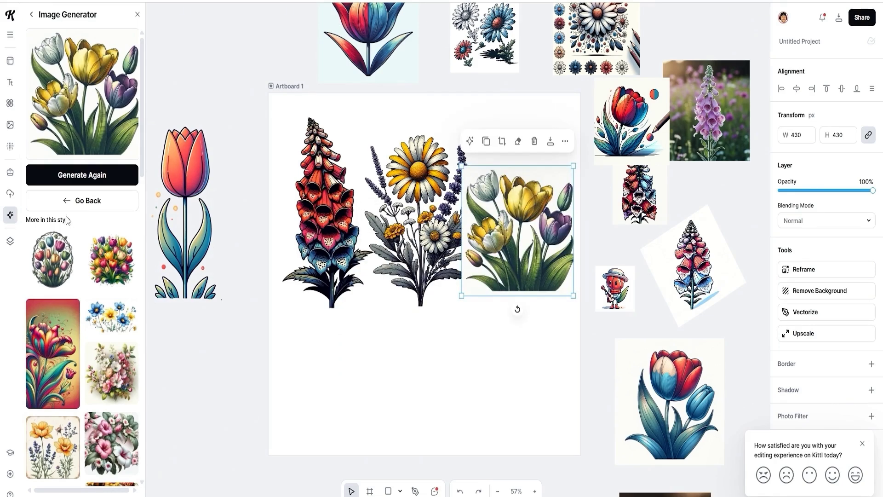
Export the red foxglove image on its own as a PNG at 1x size
left_click(69, 206)
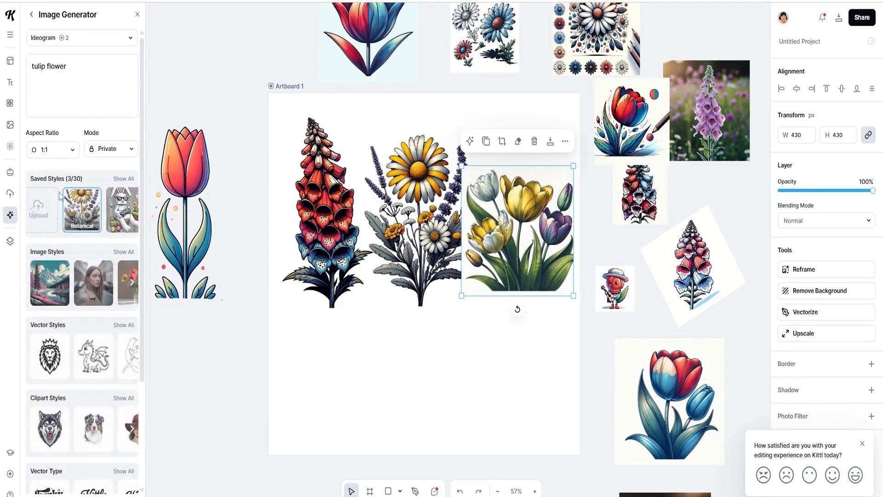
left_click(46, 207)
left_click(409, 224)
right_click(343, 186)
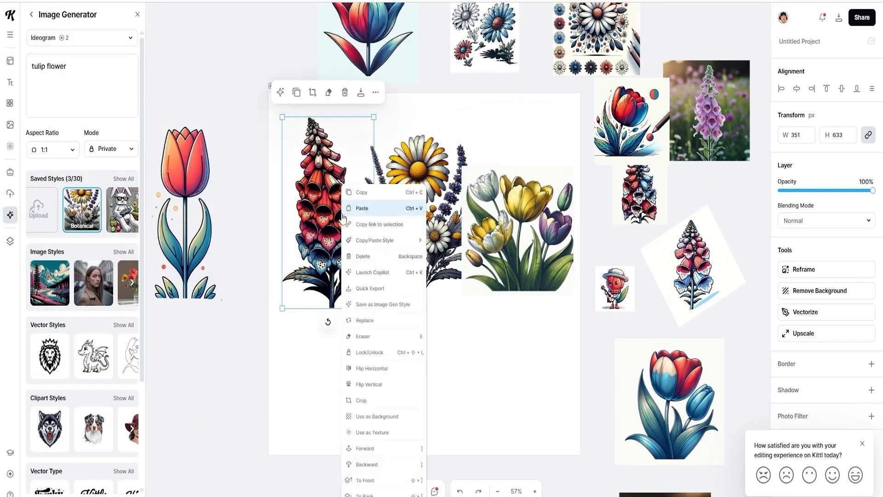
left_click(359, 96)
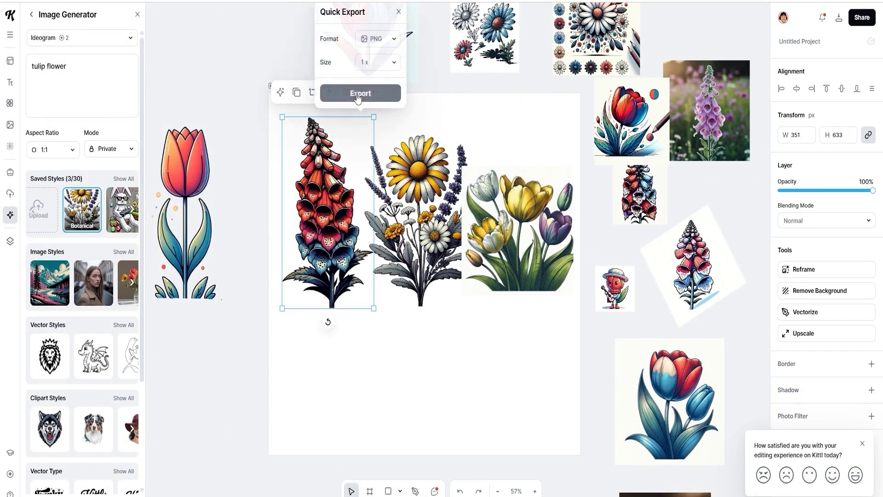
left_click(359, 92)
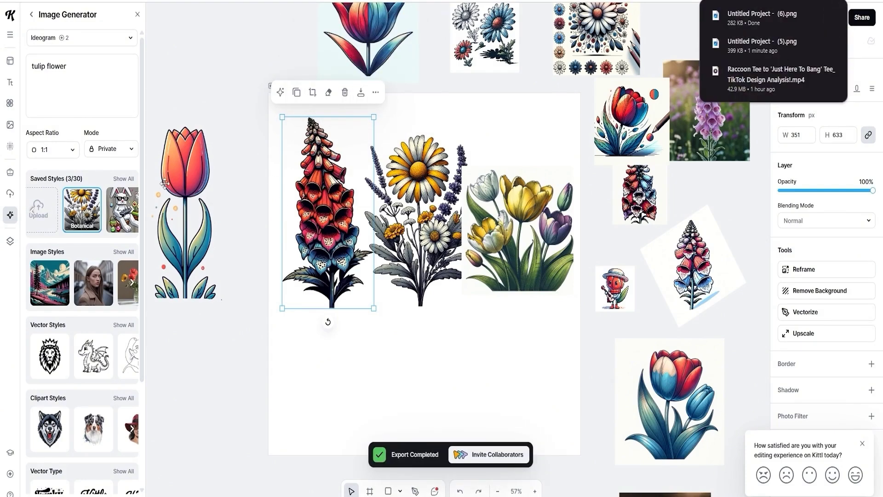
Upload the exported foxglove file "Untitled Project - (6)" as a saved style for the "tulip flower" prompt
left_click(38, 210)
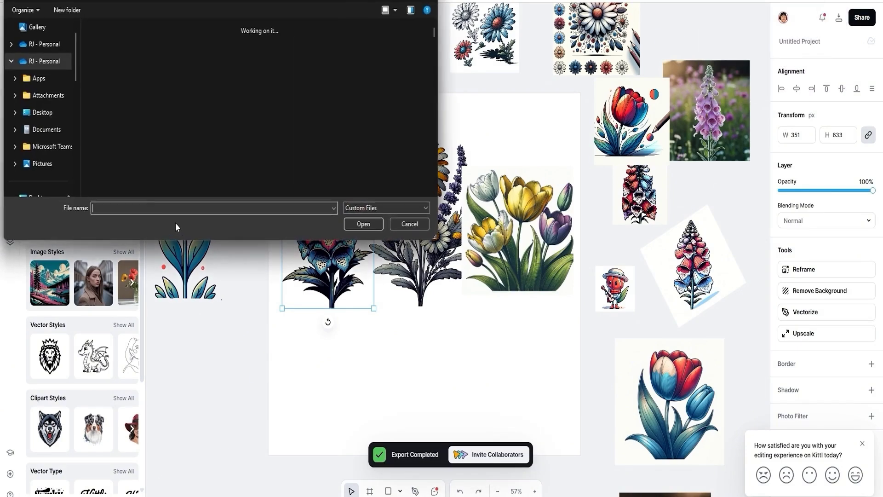
left_click(116, 80)
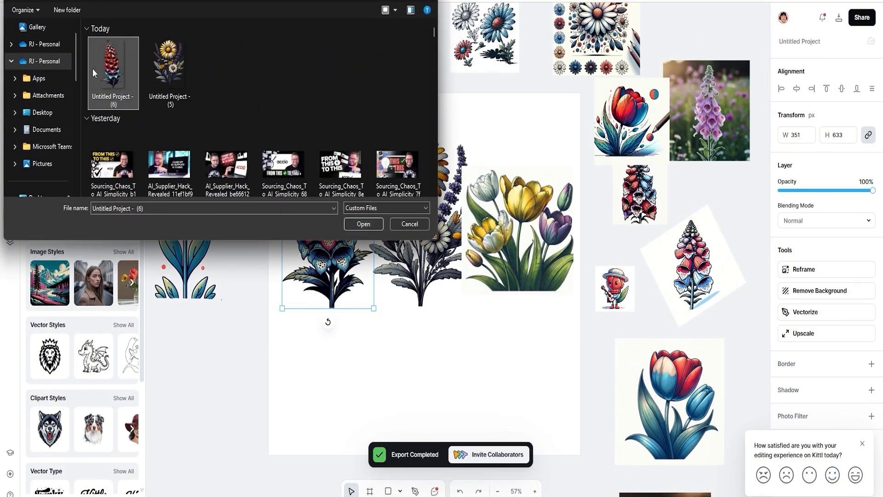
left_click(363, 224)
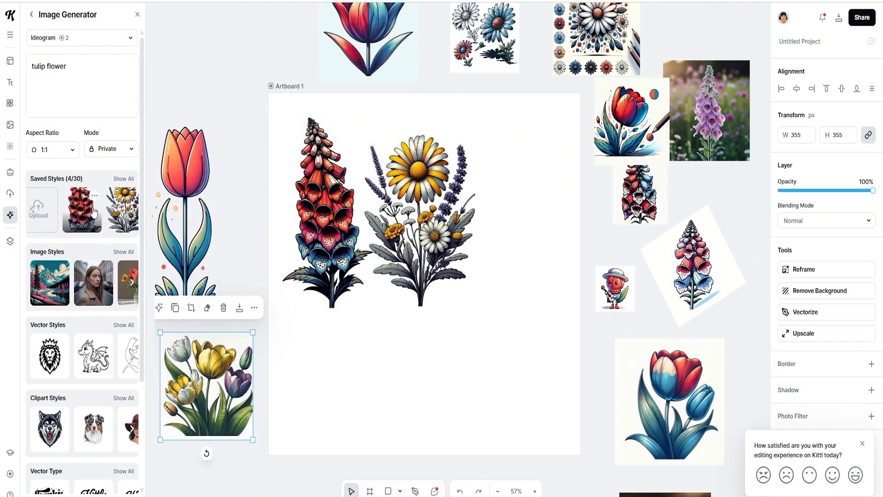
scroll(38, 364, "down", 3)
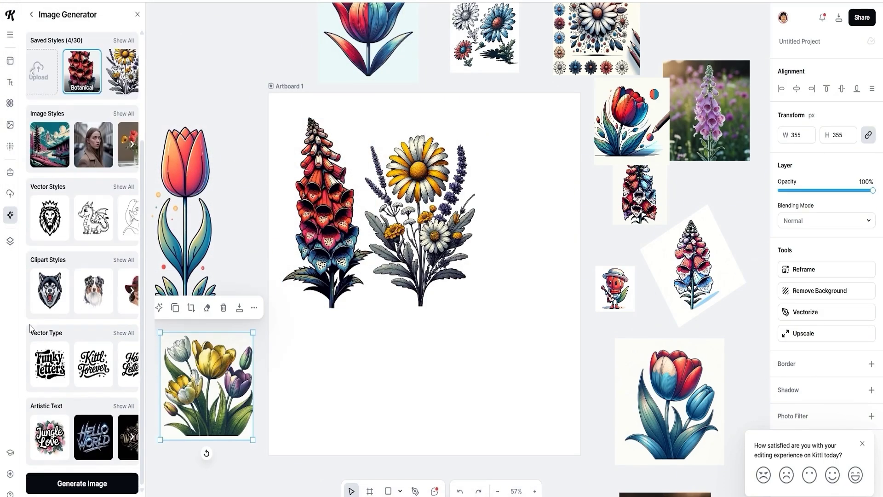
Generate the "tulip flower" in the foxglove-based Botanical style, enlarge the red tulip to about 748 px and remove its background
left_click(83, 484)
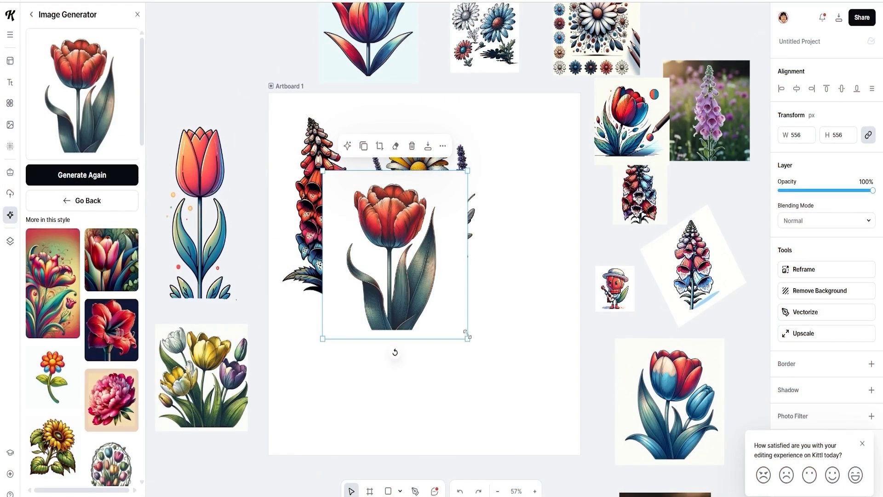
left_click_drag(468, 339, 517, 380)
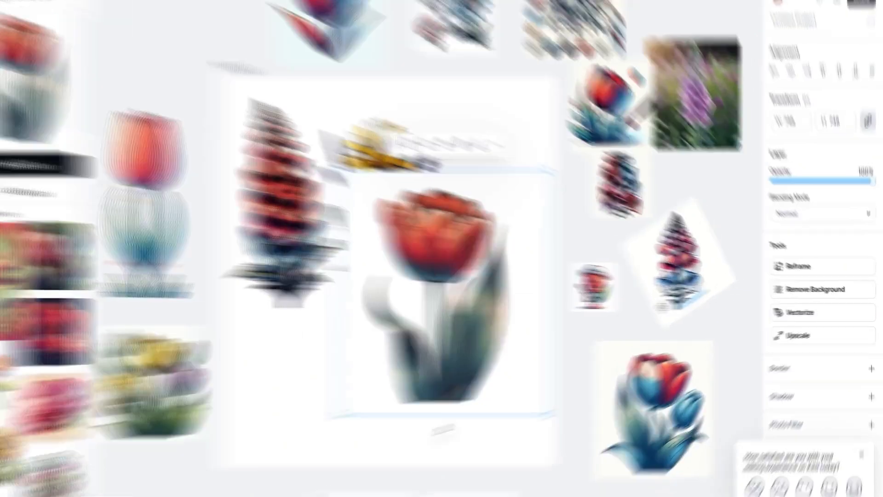
left_click(805, 290)
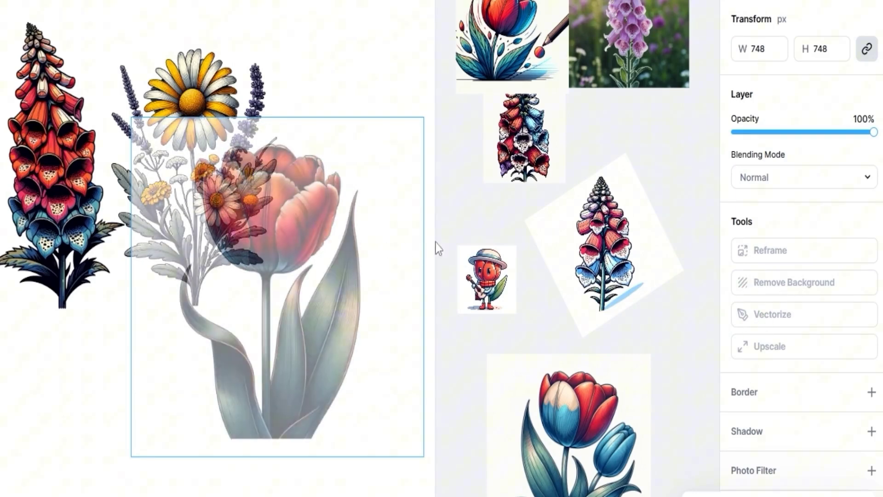
Upscale the red tulip and place it beside the daisy, resized to align with the other flowers
left_click(788, 353)
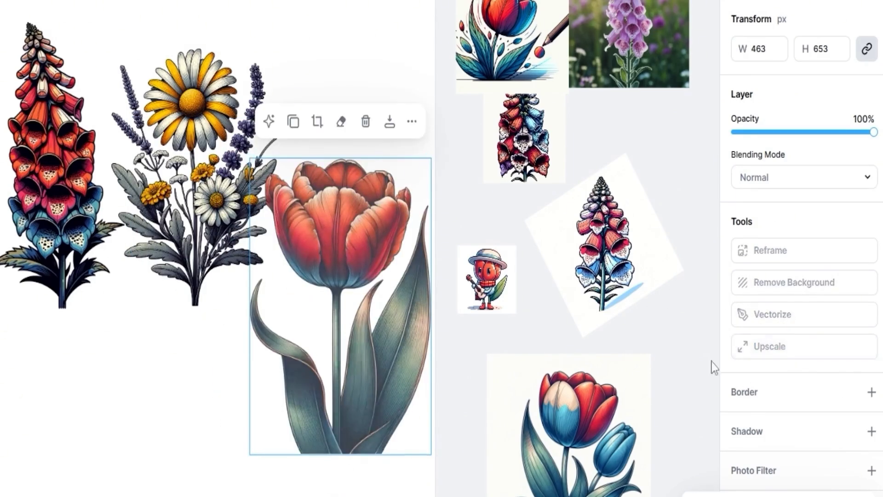
left_click_drag(438, 338, 404, 310)
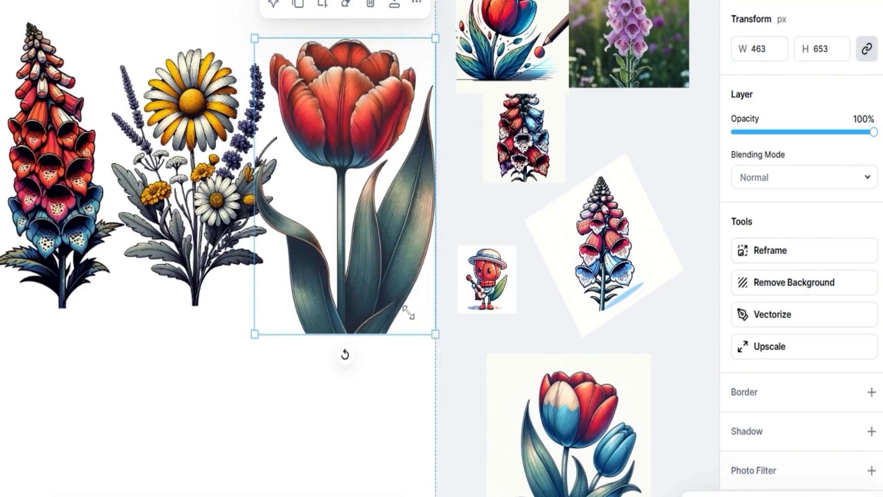
left_click_drag(366, 248, 375, 266)
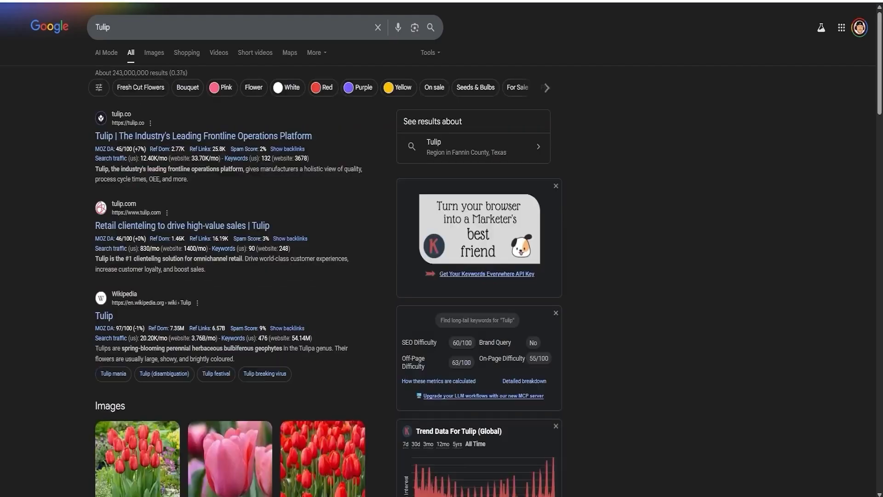
Switch to the Google results for "Tulip" and look through the real tulip photos for comparison
scroll(239, 289, "down", 1)
scroll(239, 289, "down", 1)
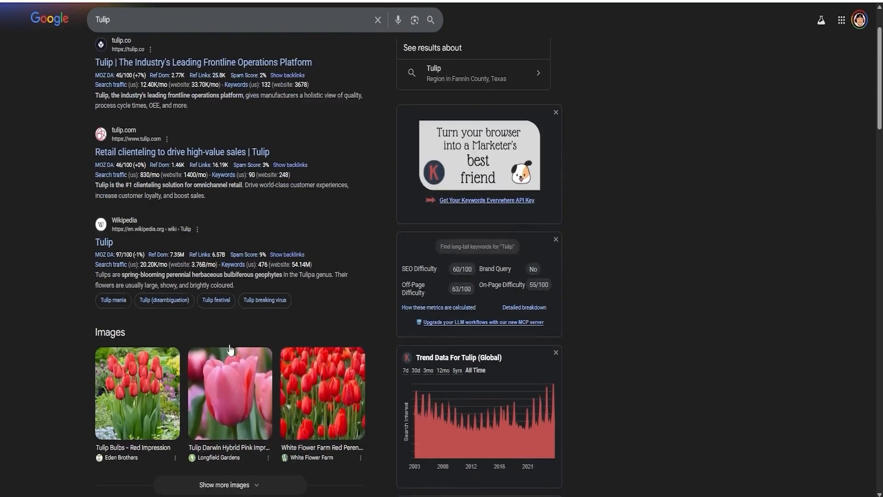
scroll(227, 295, "up", 3)
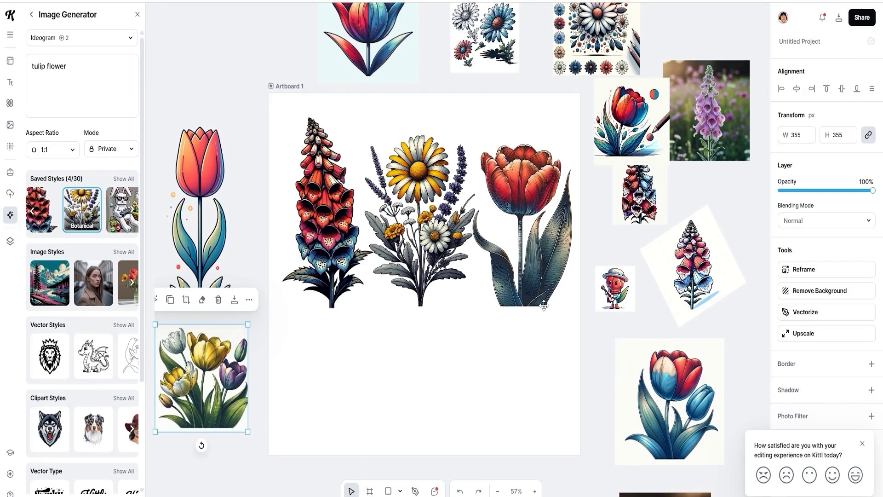
Add a headline below the foxglove reading "Foxglove" in the Aline font at size 116
left_click(10, 82)
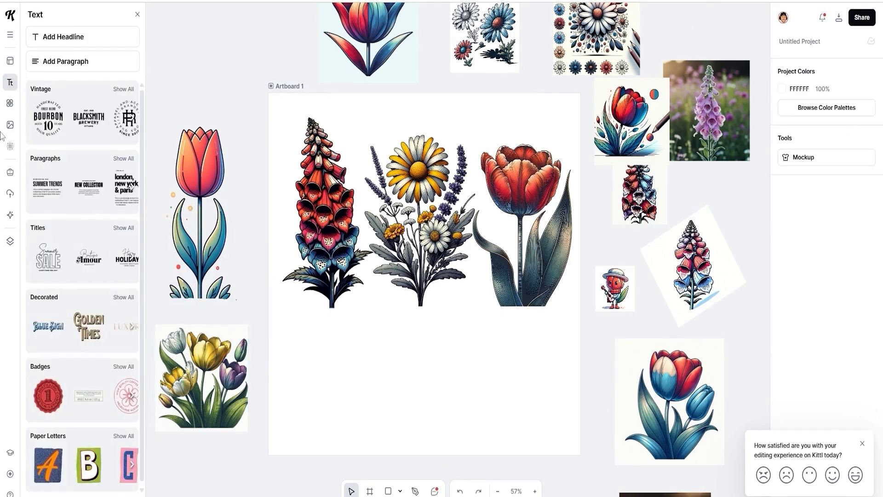
left_click_drag(448, 229, 358, 247)
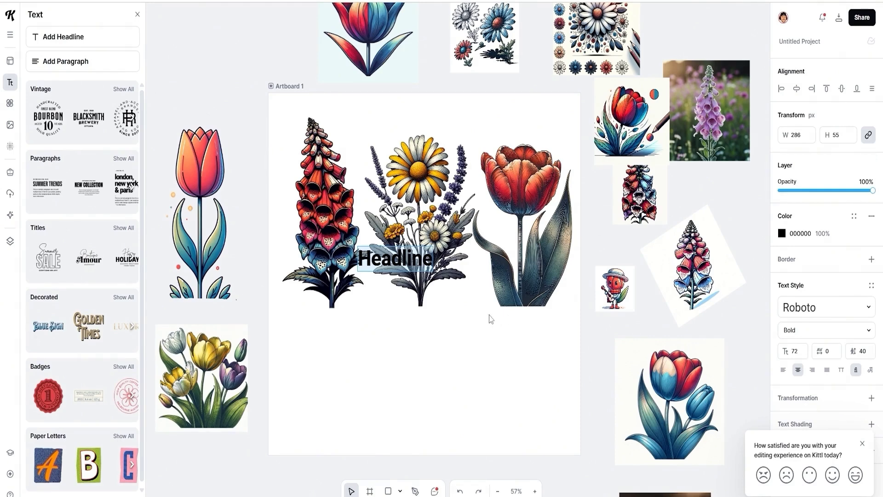
left_click_drag(399, 256, 336, 329)
left_click(800, 307)
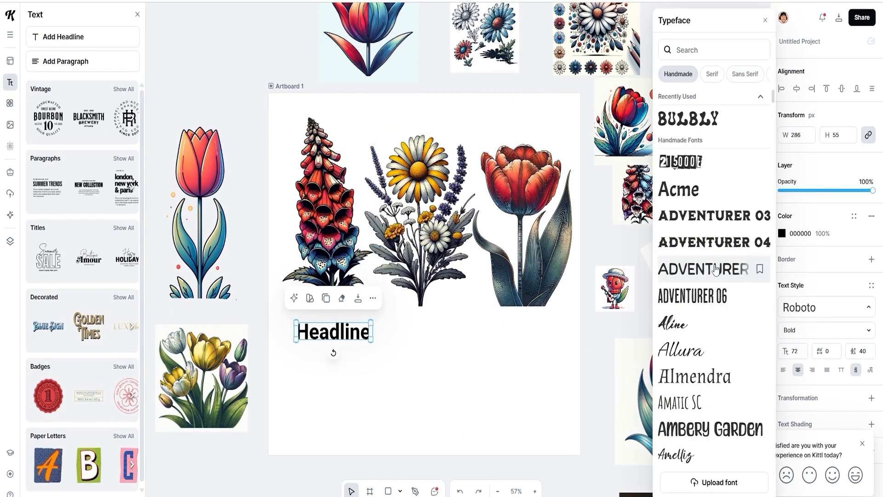
left_click(693, 330)
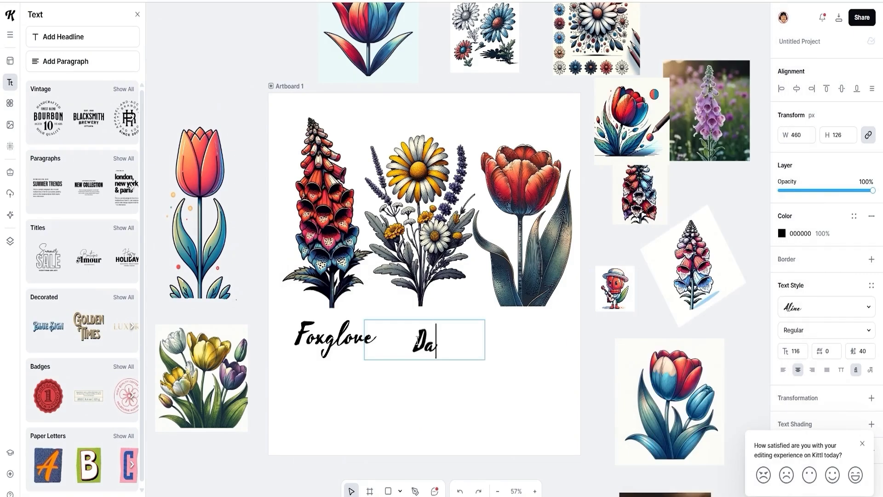
Complete the copied label below the daisy so it reads "Daisy"
type("isy")
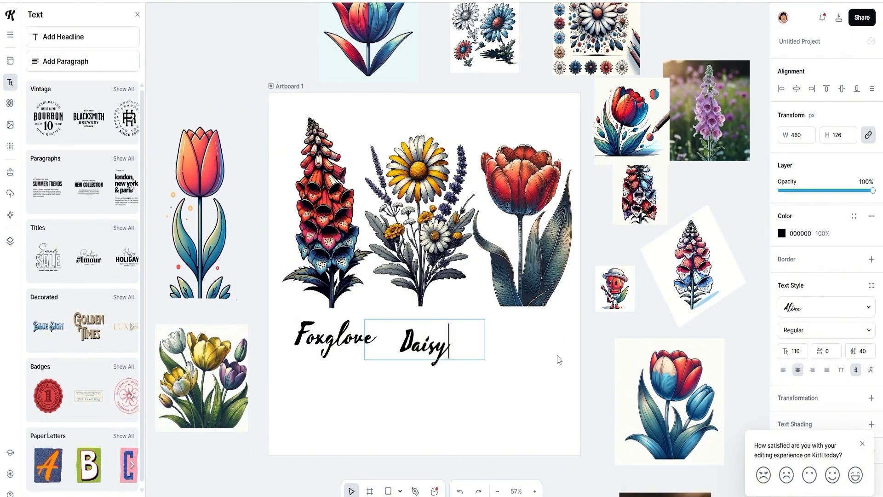
key("Escape")
left_click(515, 341)
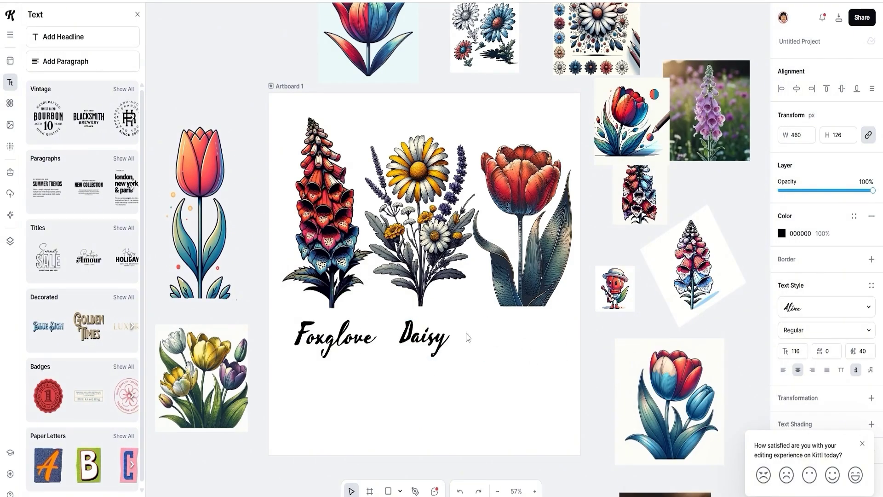
Copy the daisy label below the tulip and change its text to "Tulip"
left_click(448, 340)
left_click_drag(449, 341, 528, 345)
double_click(511, 344)
type("Tulip")
left_click(469, 395)
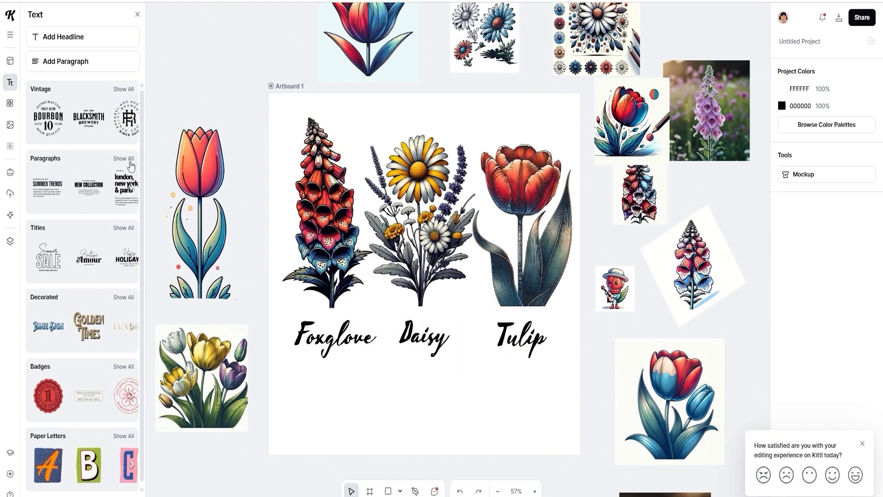
Generate an image from the prompt "butterfly flying in the air" in the daisy-based Botanical style
left_click(10, 218)
left_click_drag(71, 65, 32, 64)
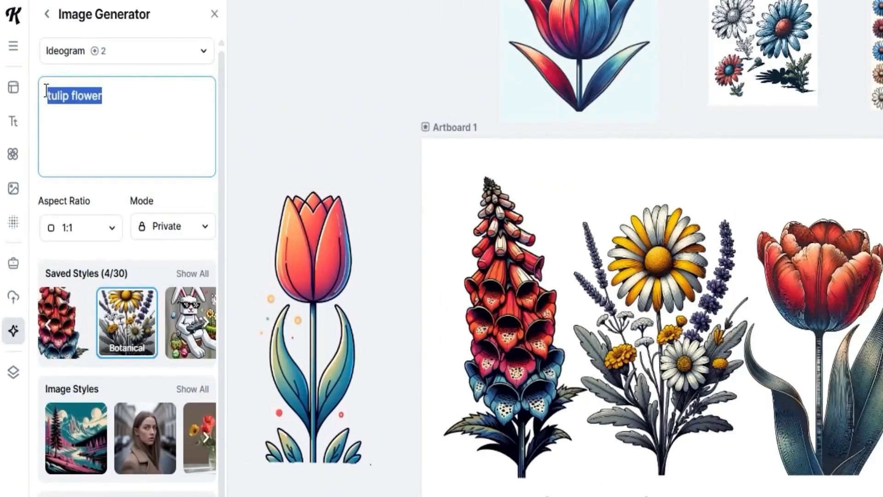
type("butterfly fl")
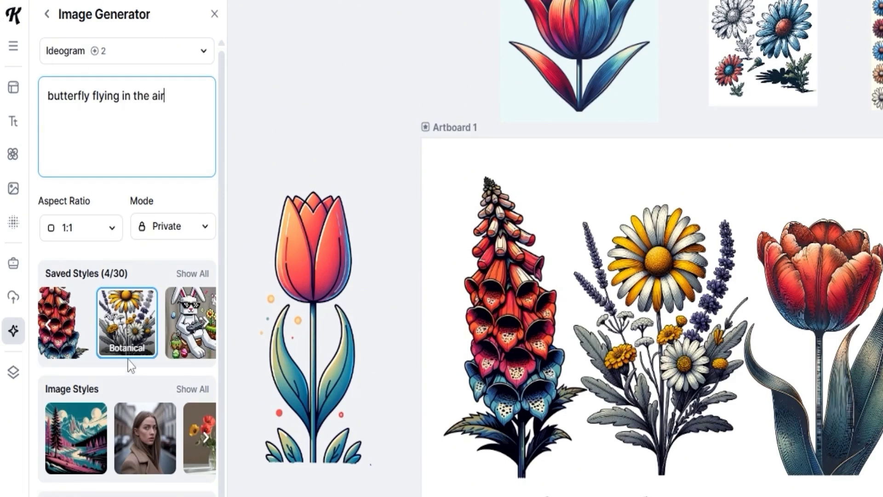
mouse_move(106, 350)
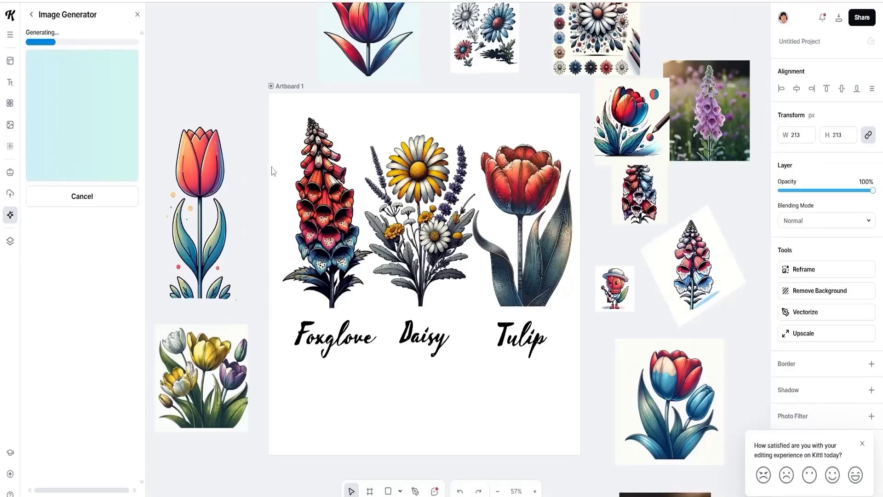
left_click(446, 388)
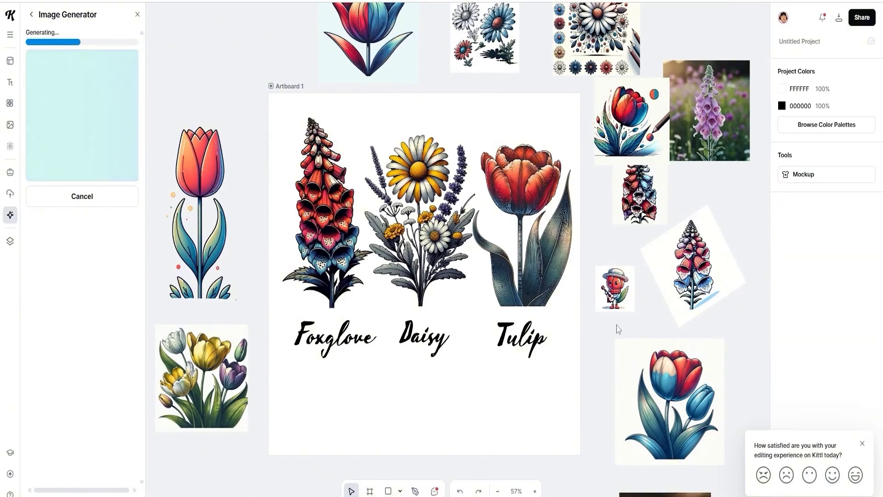
Start a PNG download of Artboard 1, entering a width of 4500 px and a height of 5400 px
left_click(842, 21)
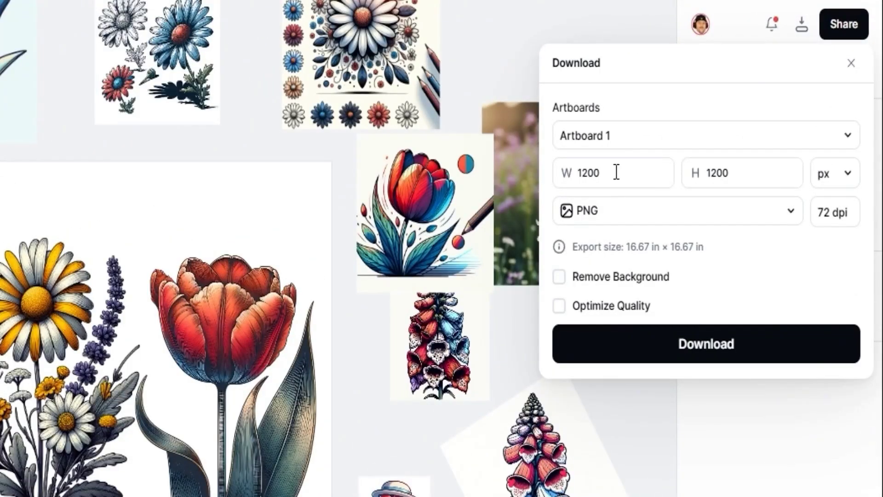
left_click(639, 169)
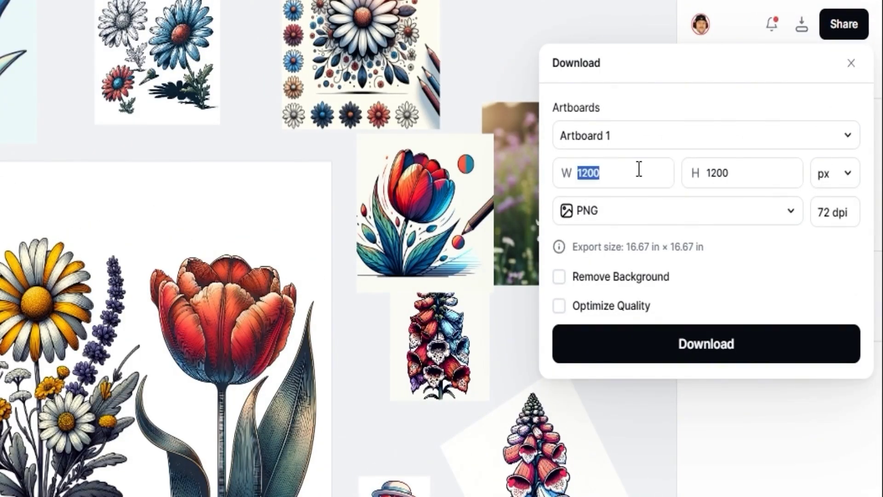
type("4500")
left_click(727, 171)
type("4500")
left_click(728, 171)
type("5400")
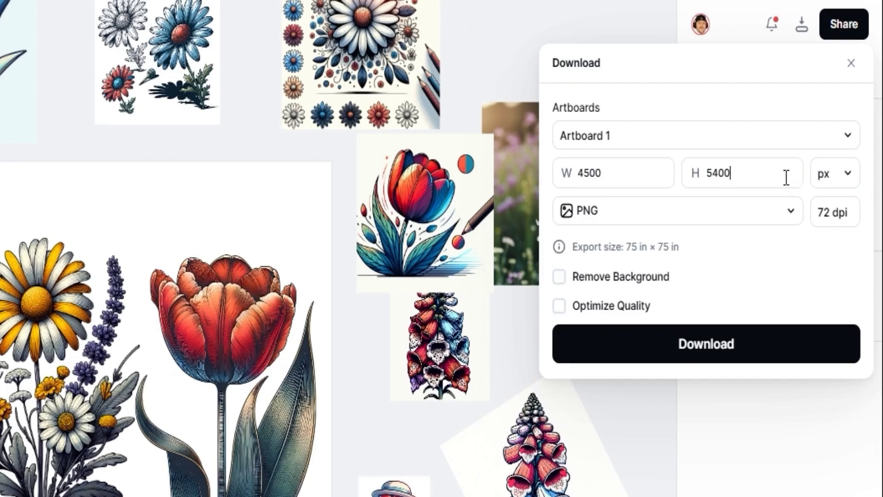
Download the artboard at 300 dpi with its background removed, and view the exported PNG full screen
left_click(830, 221)
type("300")
left_click(787, 282)
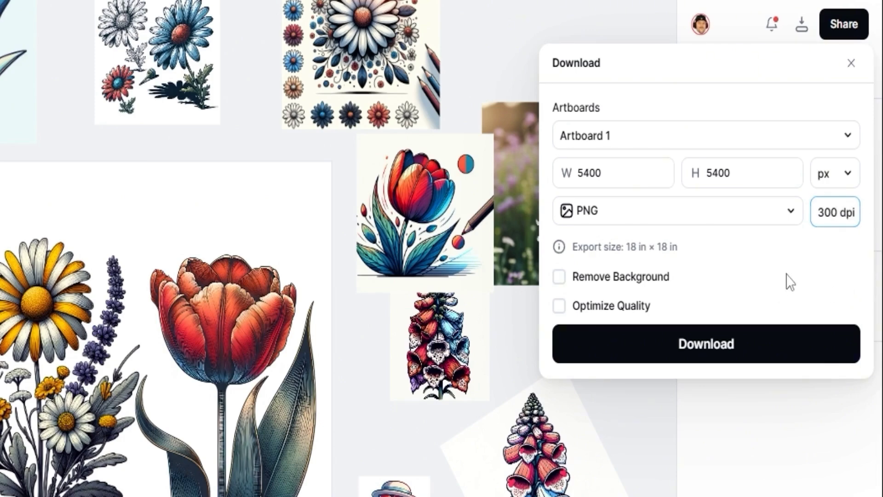
left_click(599, 276)
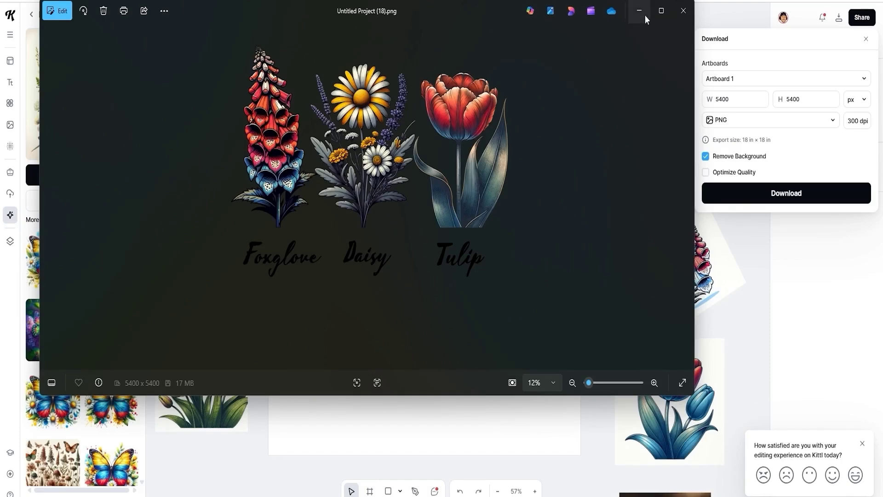
left_click(661, 11)
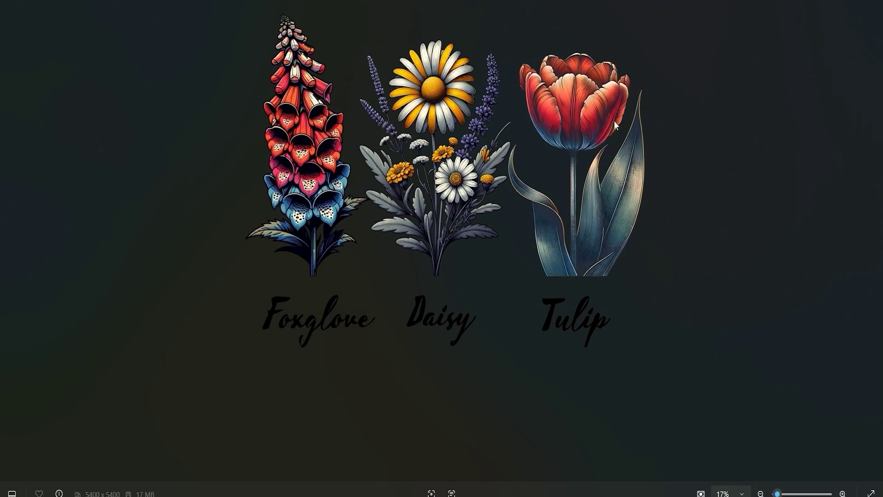
key("alt+F4")
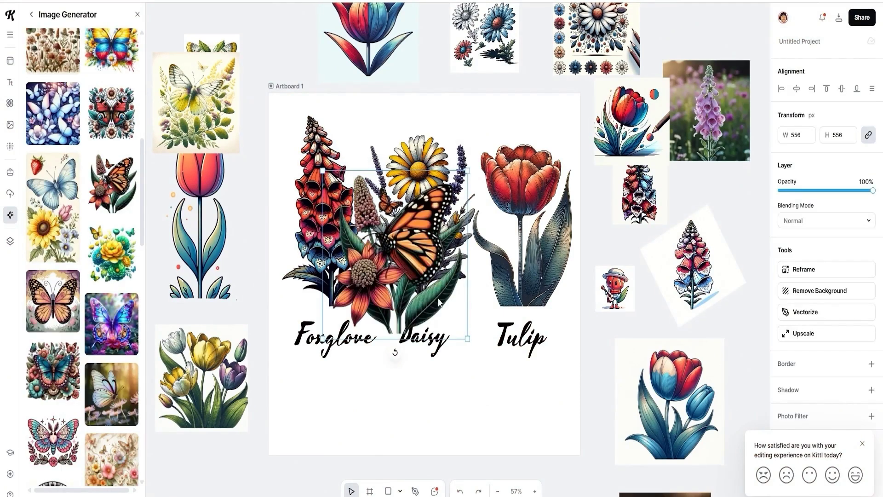
Shrink the orange butterfly image to about 110 px and place it beside the foxglove's stem base
left_click_drag(417, 292, 487, 393)
left_click_drag(541, 460, 488, 403)
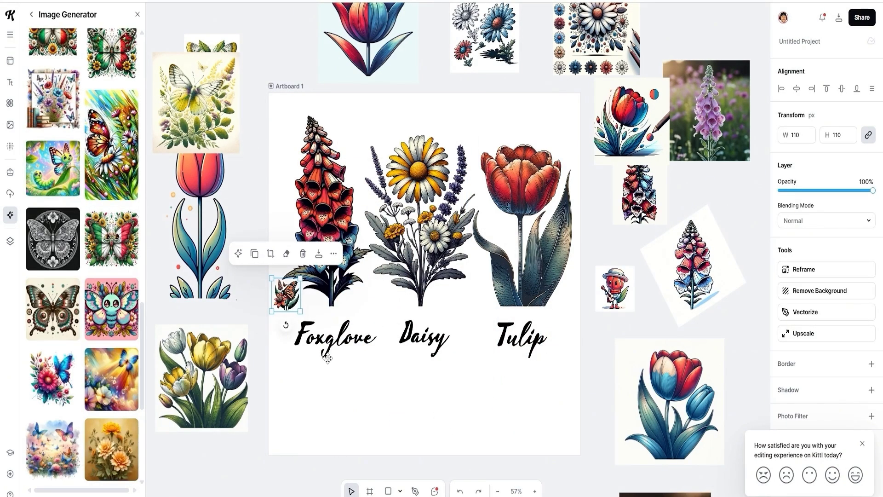
left_click(328, 358)
left_click(426, 397)
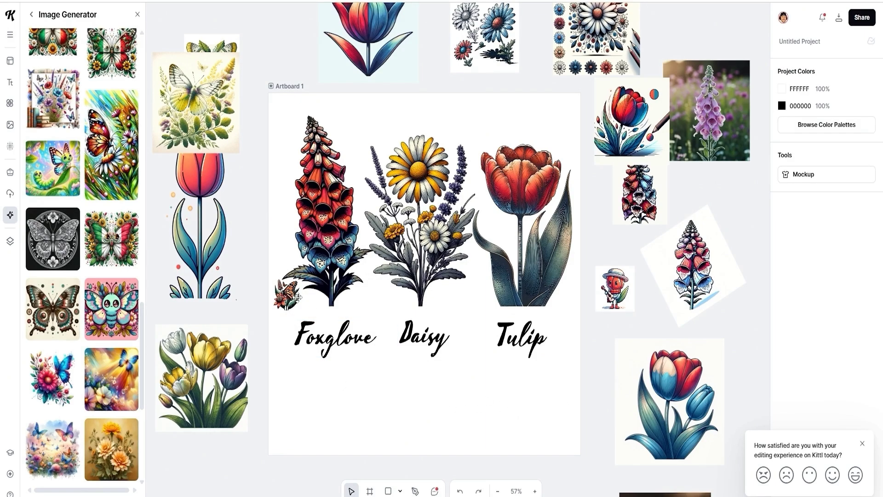
left_click(284, 293)
Generate an image from the prompt "hummingbird flying in the air" in the daisy-based Botanical style
scroll(83, 230, "up", 5)
left_click(83, 298)
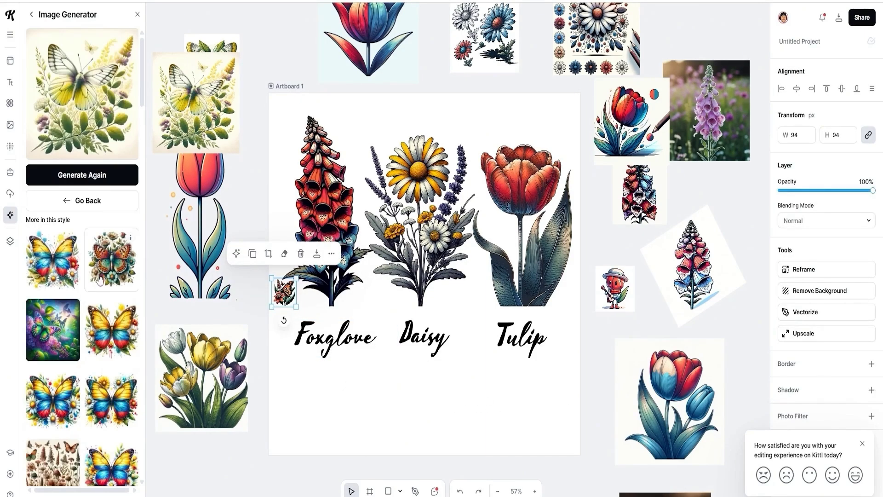
left_click(100, 278)
double_click(46, 66)
type("hummingbird flying in the air")
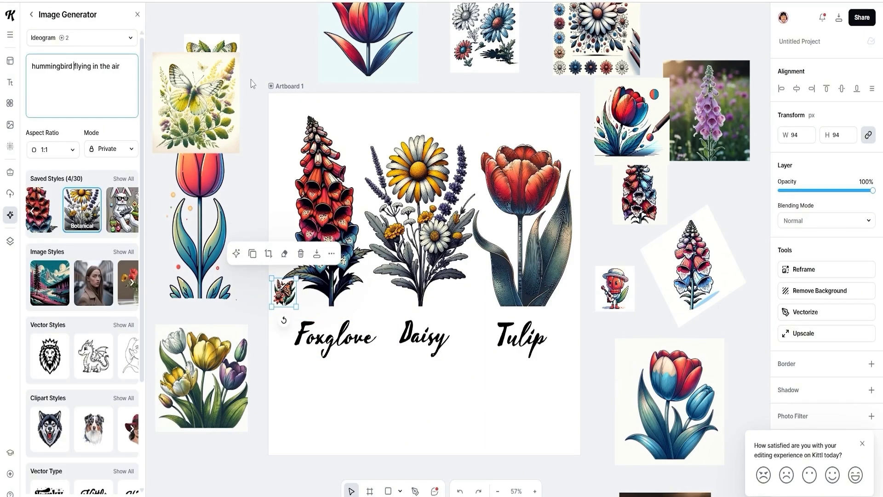
key("Return")
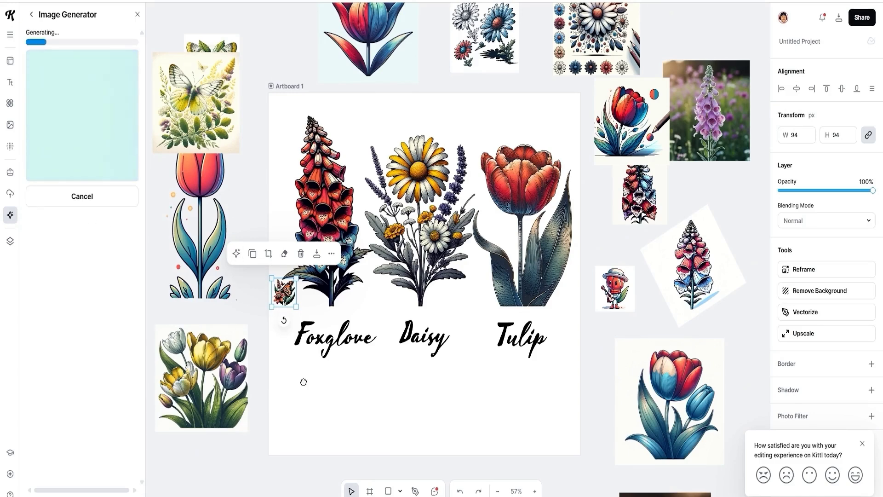
left_click(311, 398)
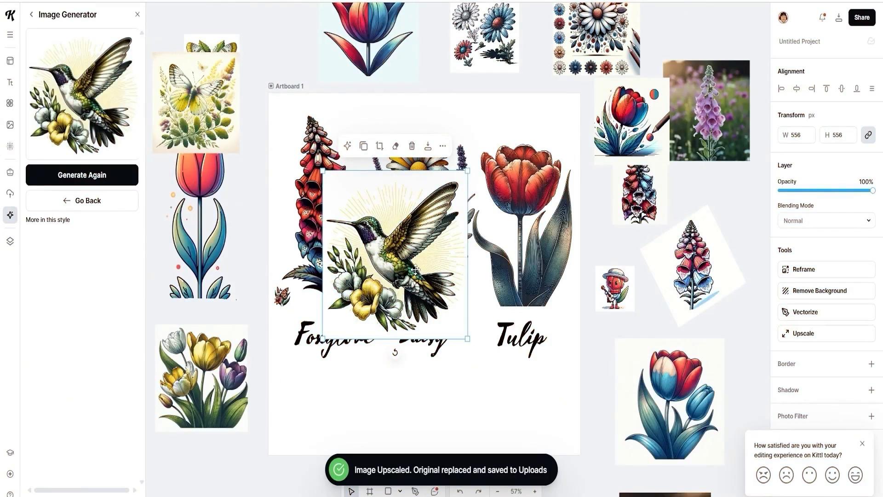
Remove the hummingbird's background, shrink it to about 93 by 86 px and place it beside the daisy's stem base
left_click_drag(416, 286, 438, 338)
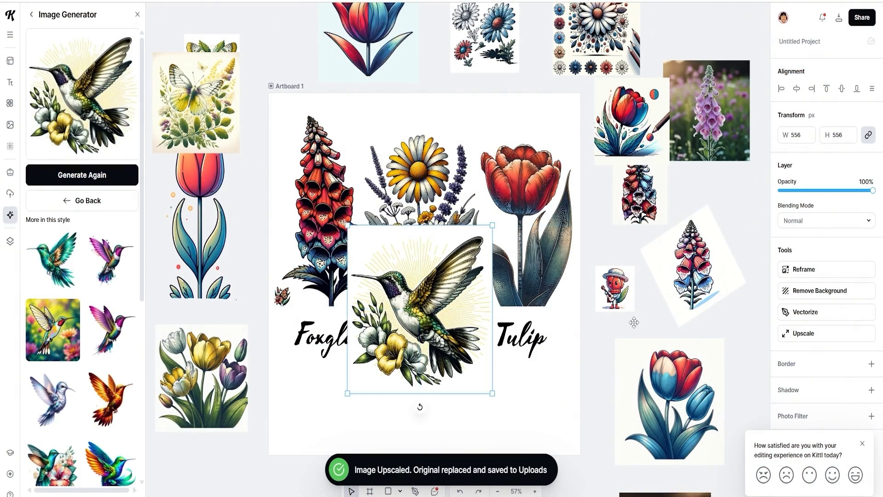
left_click(809, 290)
left_click_drag(520, 435, 439, 307)
Shrink the small butterfly to about 69 px and move it off the artboard, above its upper-left corner
left_click(282, 297)
mouse_move(282, 296)
left_mouse_down()
mouse_move(260, 179)
mouse_move(258, 34)
mouse_move(302, 248)
mouse_move(304, 295)
mouse_move(288, 304)
left_mouse_up()
key("ctrl+z")
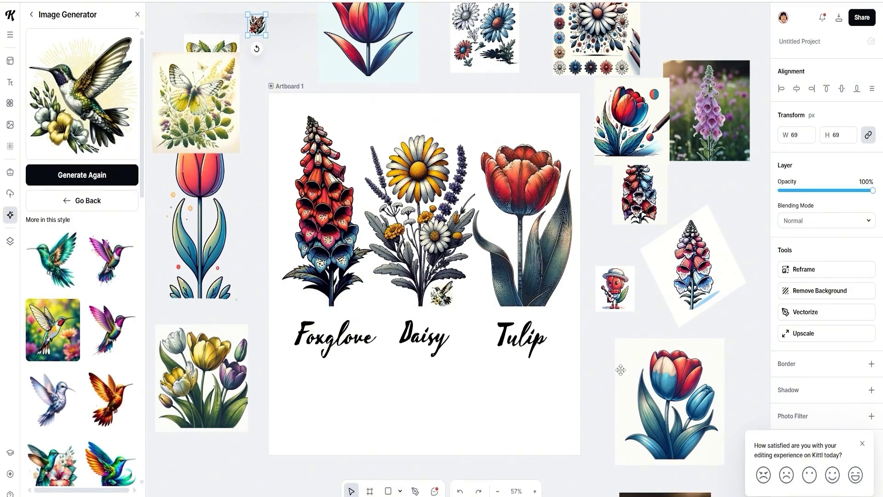
Browse the suggested images in the same style as the generated hummingbird
left_click(442, 294)
scroll(110, 322, "down", 5)
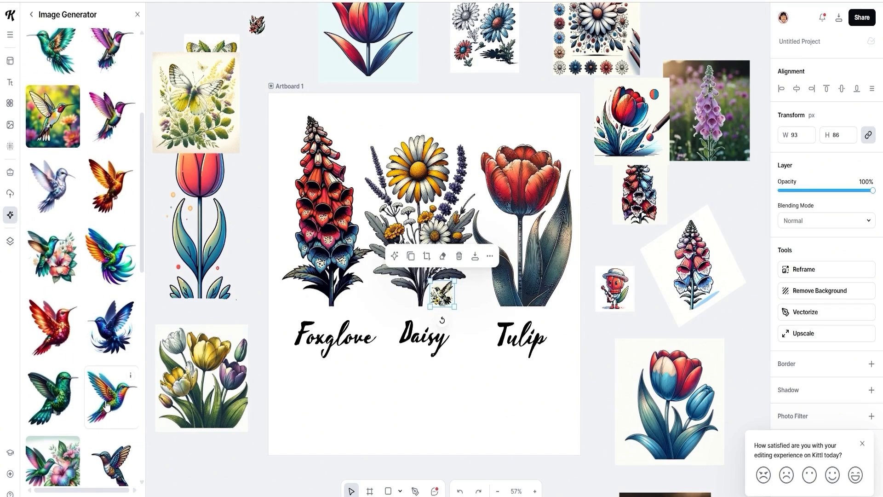
left_click(92, 319)
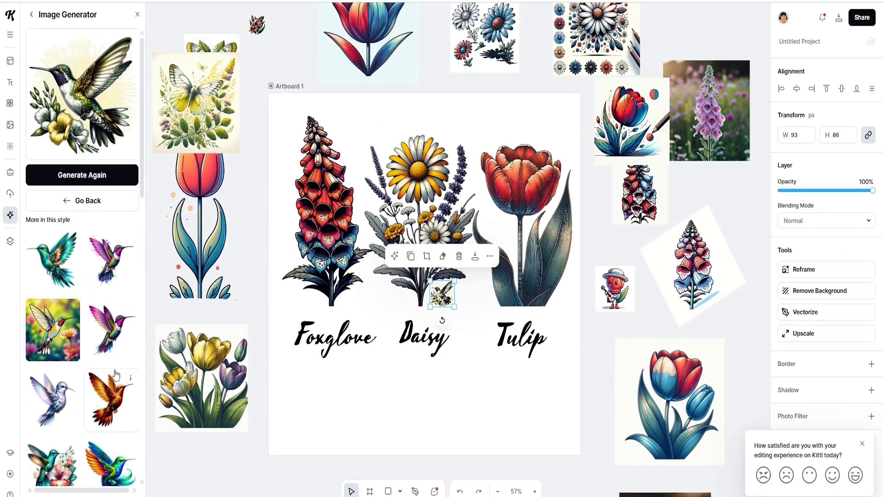
left_click(520, 409)
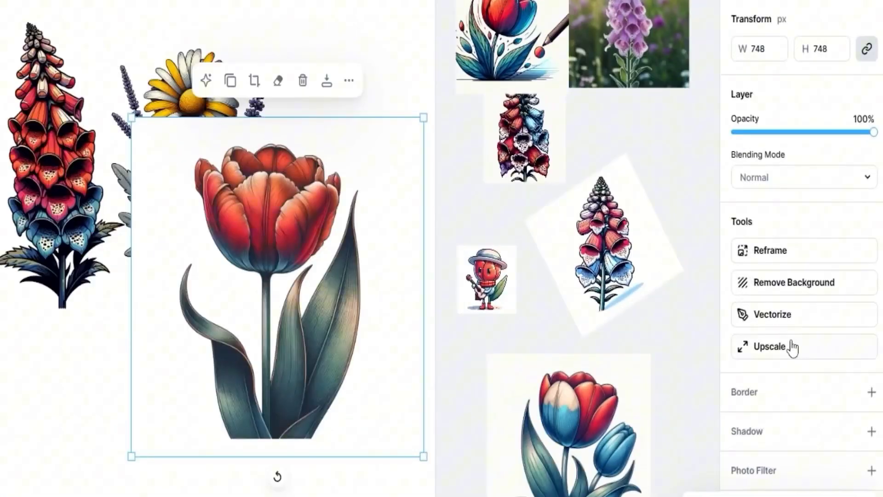
left_click(801, 283)
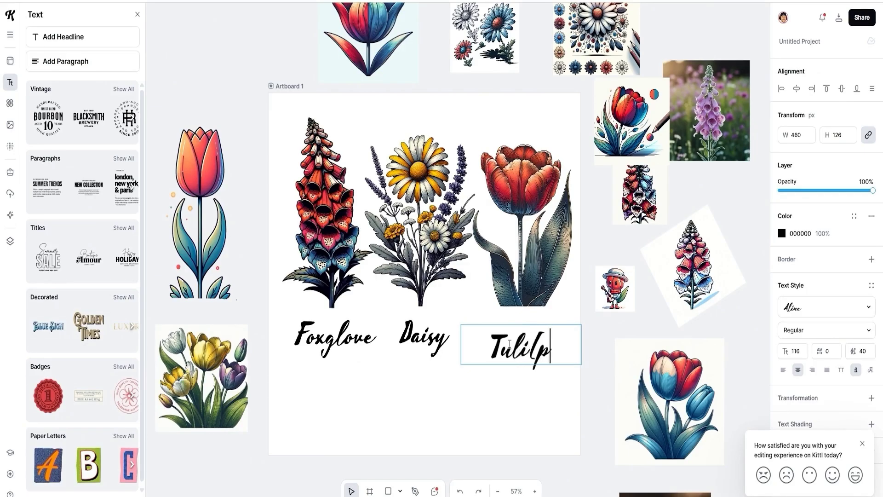
left_click(296, 357)
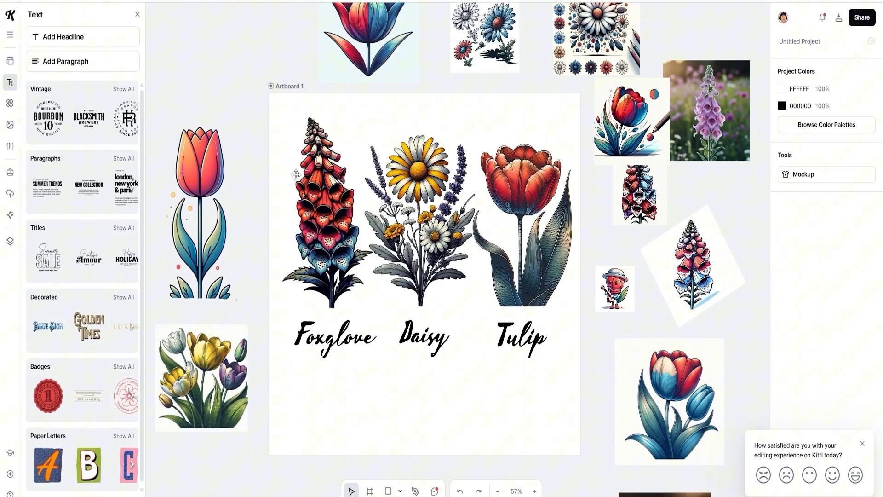